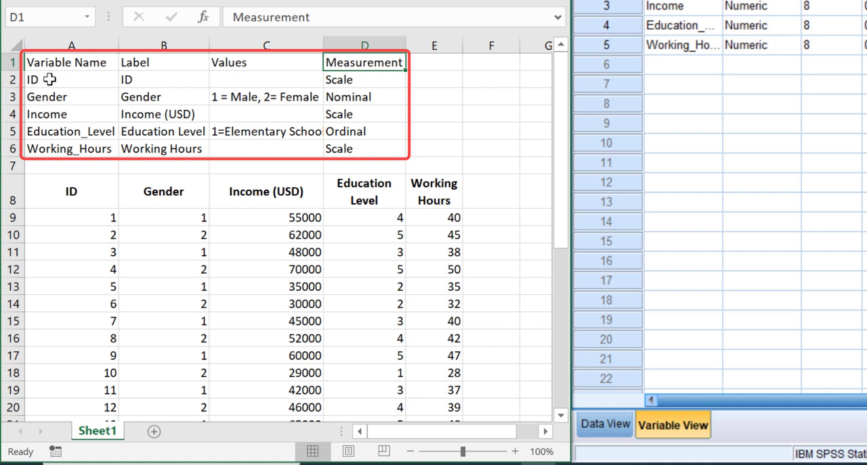
Step: Review the codebook's variable names, their labels, and the value codes for Gender
left_click_drag(54, 78, 44, 144)
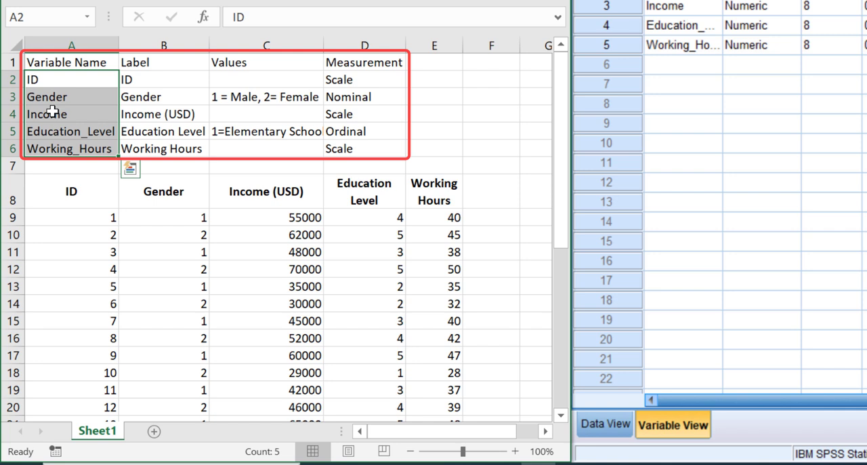
left_click(141, 92)
left_click_drag(143, 78, 129, 149)
left_click(64, 94)
left_click(265, 99)
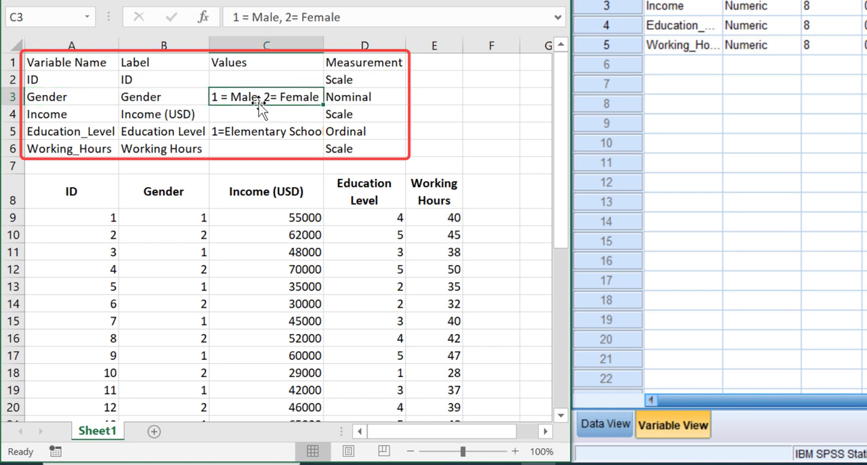
Step: Examine the full list of value codes for Education_Level in cell C5 of the codebook
left_click(44, 132)
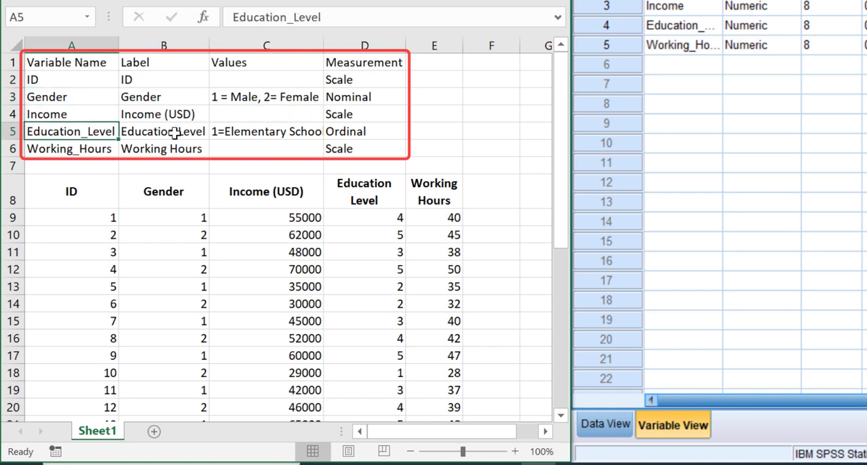
left_click(259, 131)
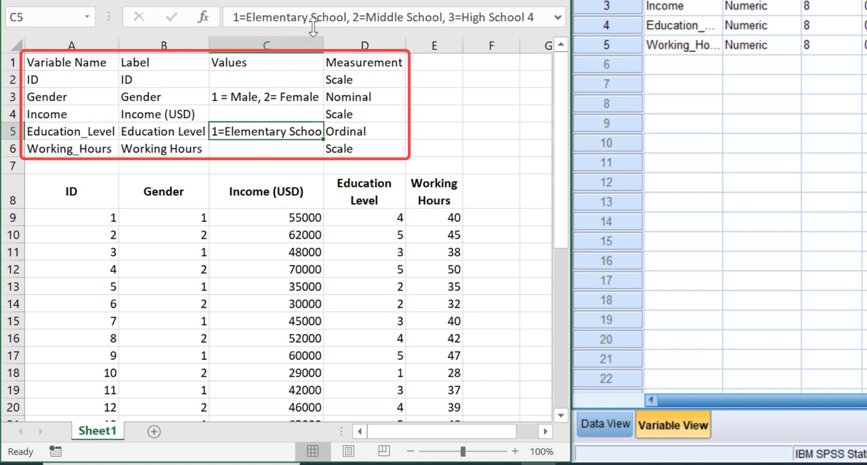
key("F2")
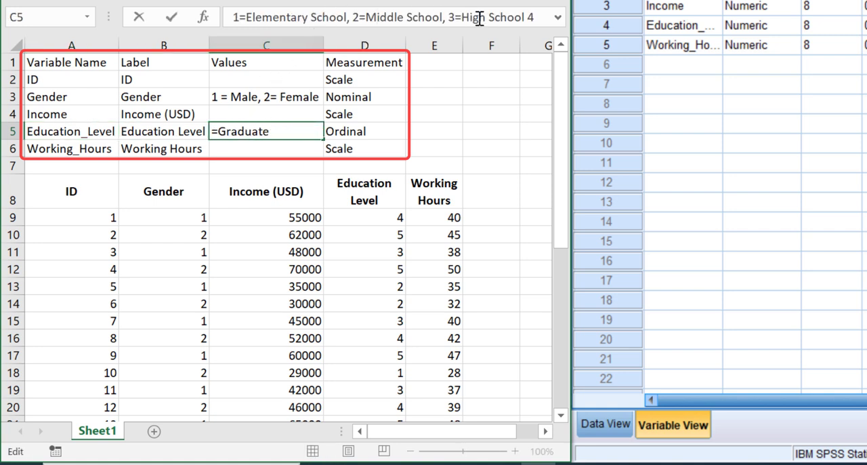
key("Right")
key("Right")
key("Right")
key("Right")
key("Right")
key("Right")
key("Right")
key("Right")
key("Right")
key("Right")
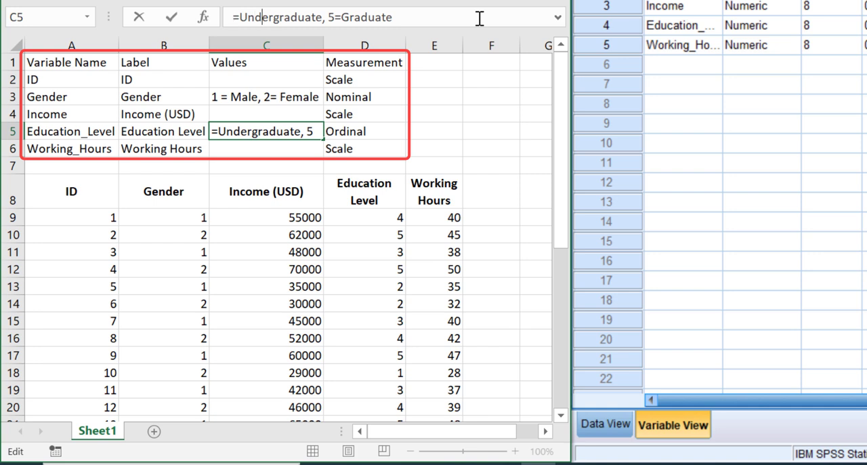
key("Right")
key("Right")
left_click(427, 23)
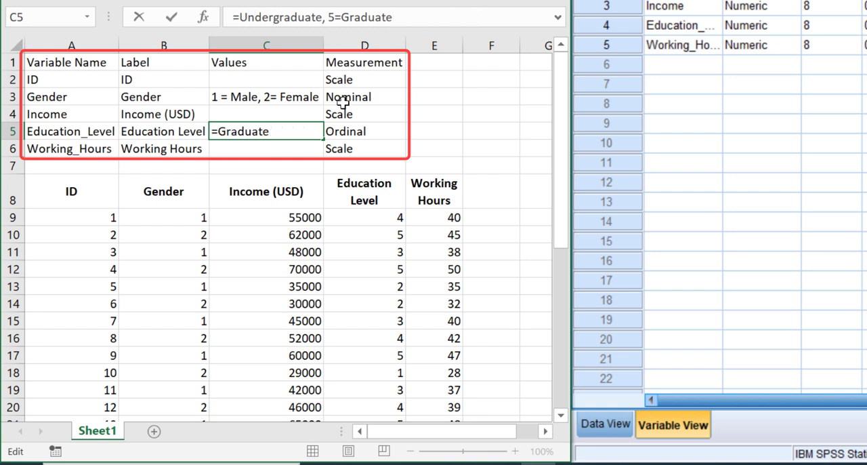
Step: Check the measurement level of each variable in the codebook, from ID through Working_Hours
left_click(350, 79)
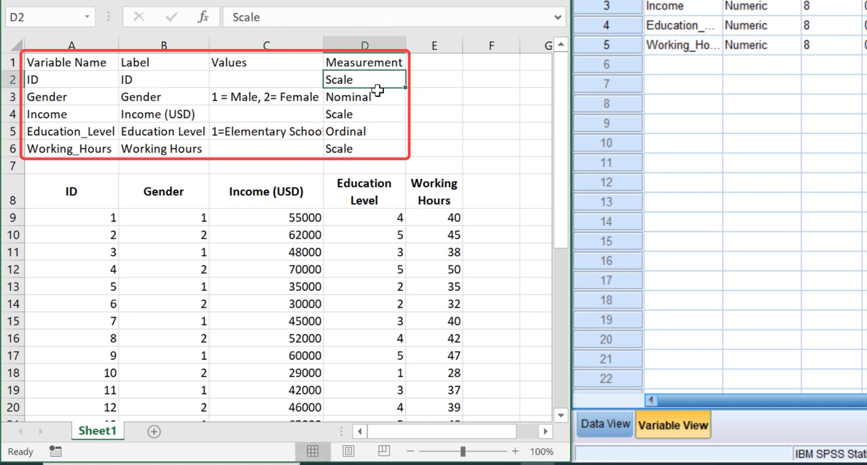
left_click(372, 96)
left_click(361, 113)
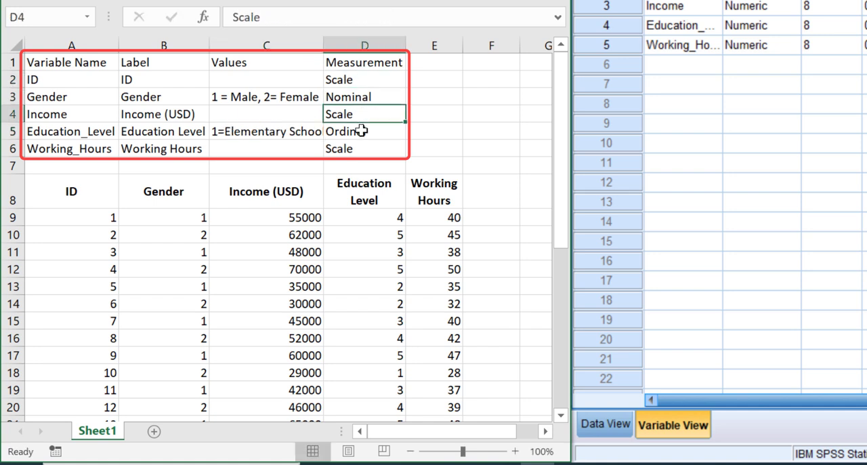
left_click(362, 131)
left_click(355, 147)
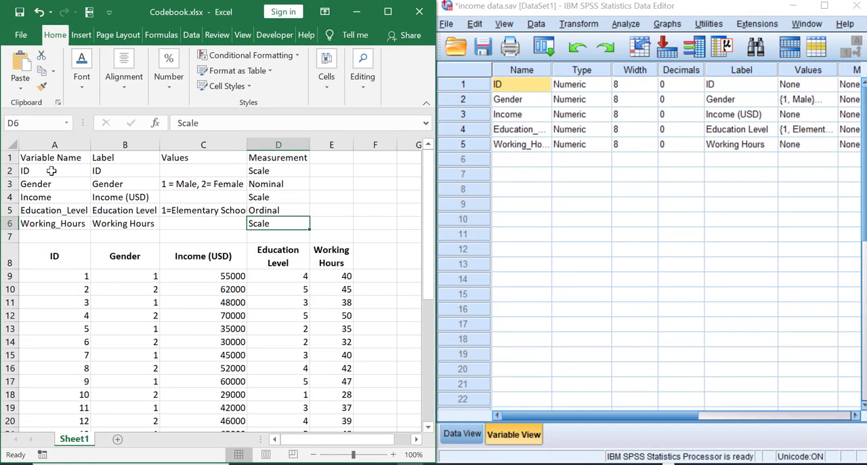
Step: Copy the codebook table A1:D6 from Excel and insert it as plain text into the ChatGPT message
left_click(51, 171)
left_click(31, 158)
left_click_drag(58, 158, 310, 230)
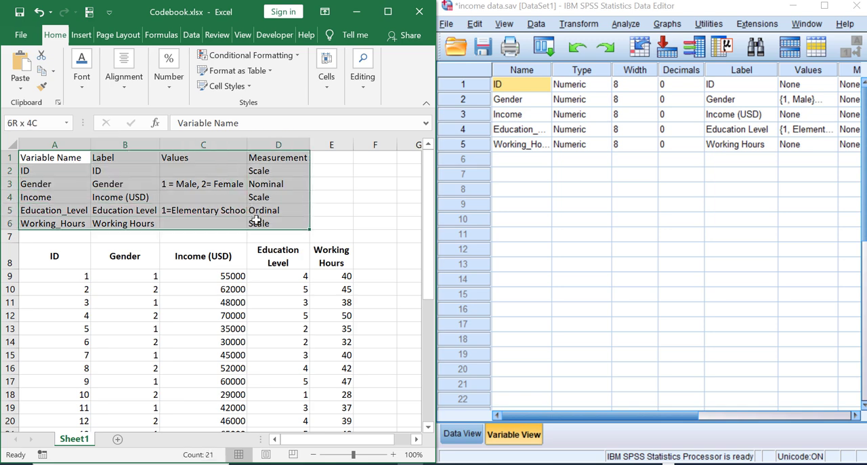
right_click(57, 156)
left_click(96, 173)
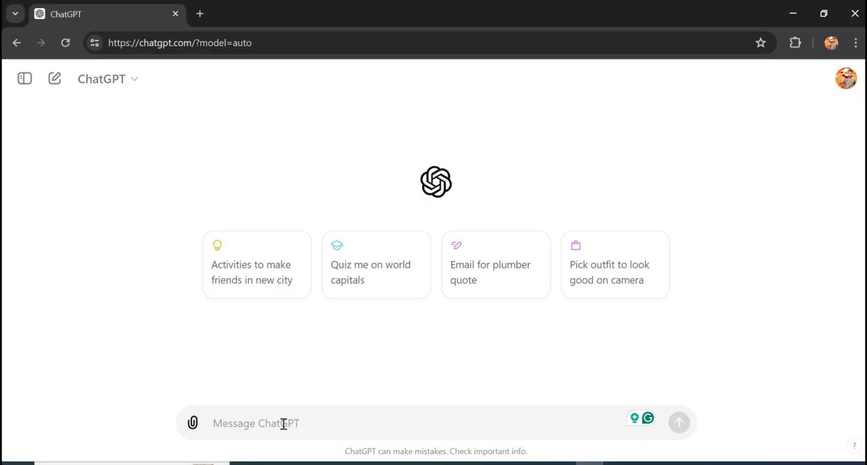
right_click(284, 423)
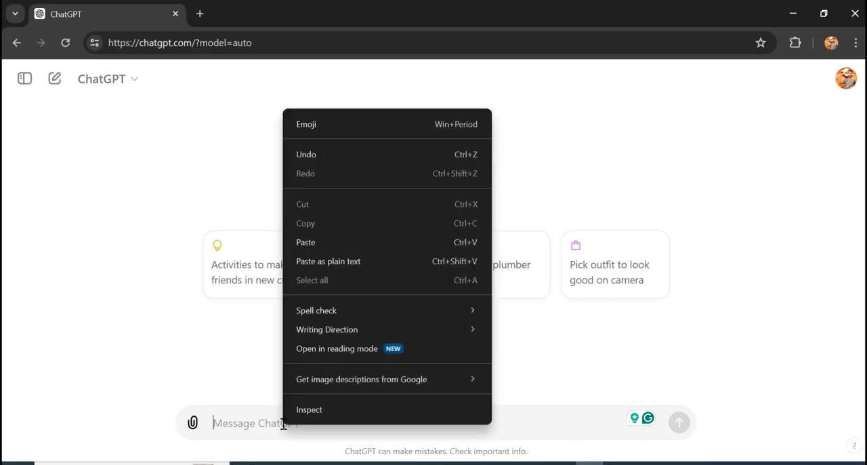
left_click(323, 261)
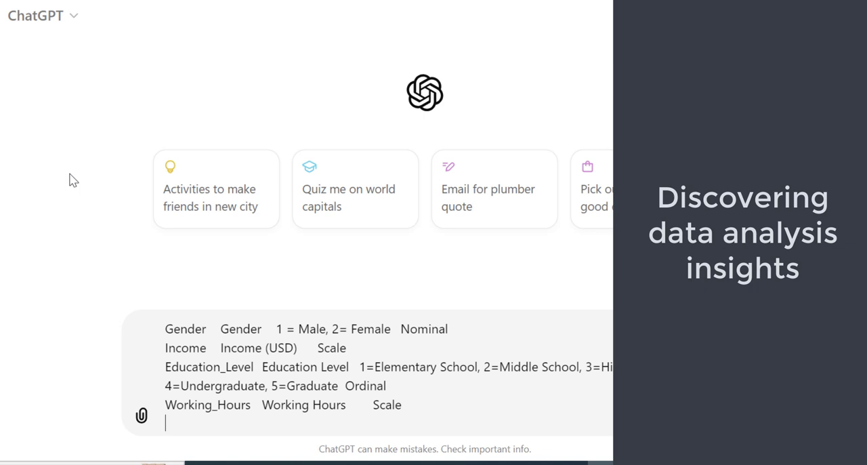
Step: Add "Show me what analysis I can perform based on the variables above!" below the pasted codebook and send the message
key("shift+Return")
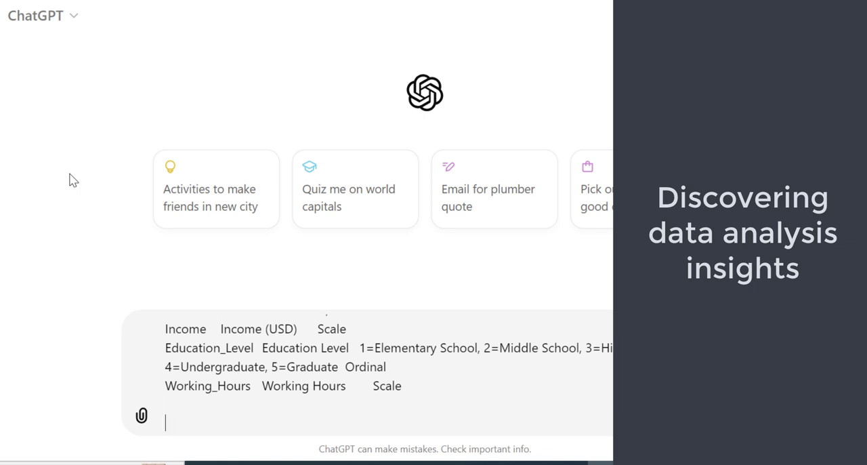
type("Show")
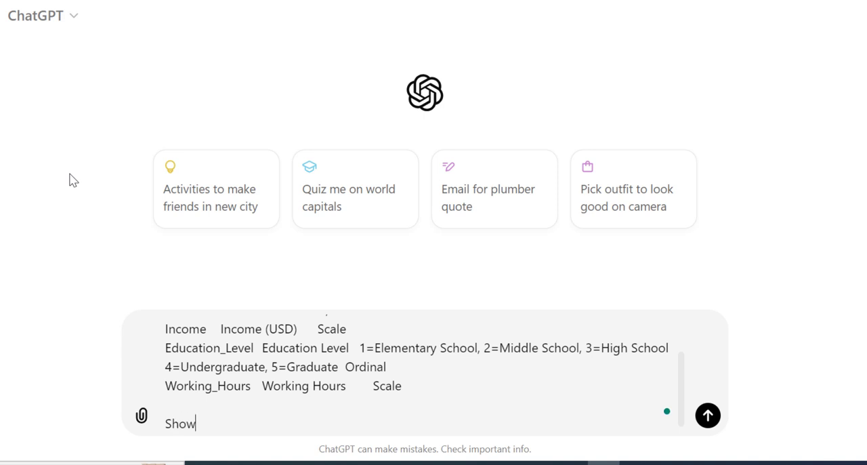
type(" me what analysis")
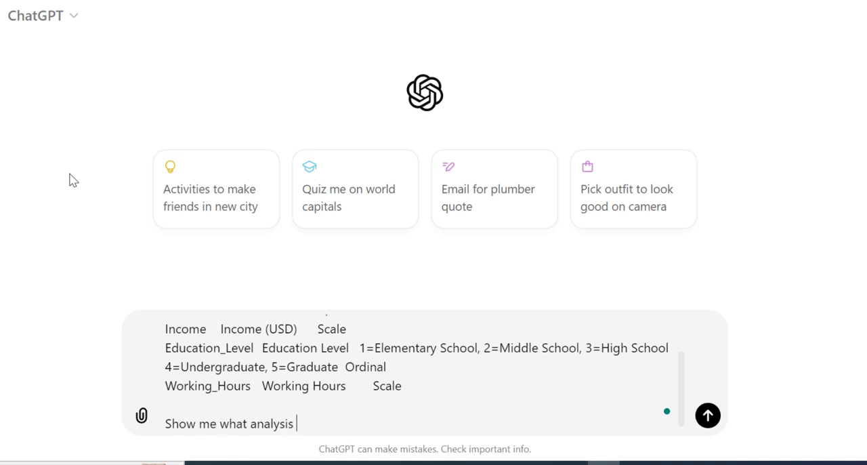
type(" I can perform based on")
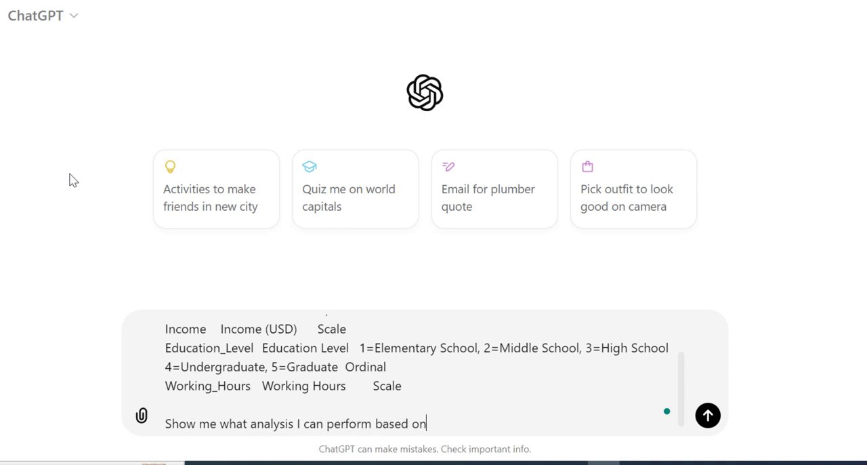
type(" the variable")
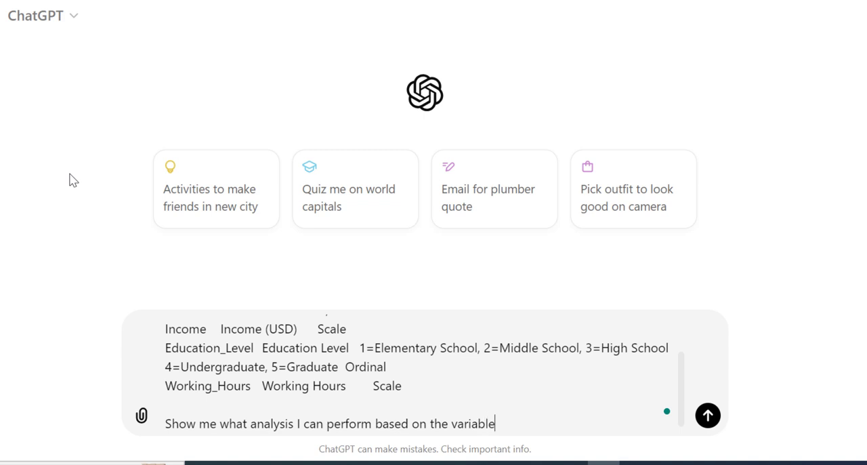
type("s above!")
key("Return")
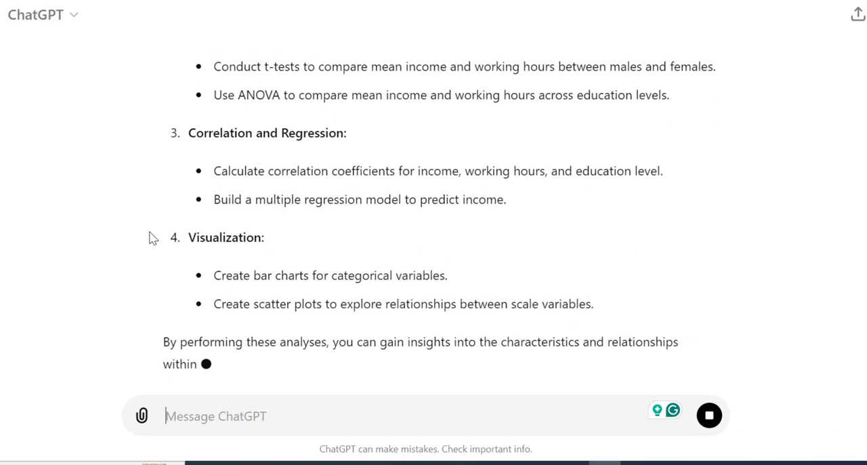
Step: Read through ChatGPT's suggested analyses, from Descriptive Statistics to the Correlation Analysis item on income and working hours
scroll(149, 237, "up", 15)
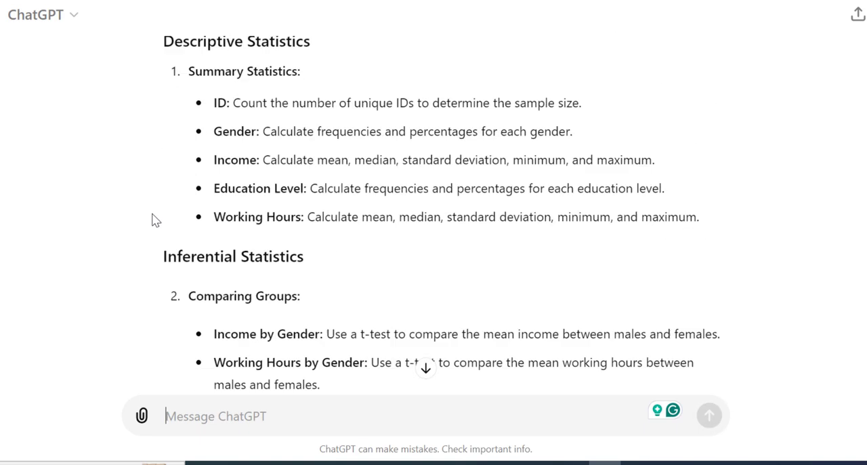
scroll(154, 219, "down", 15)
scroll(764, 353, "up", 20)
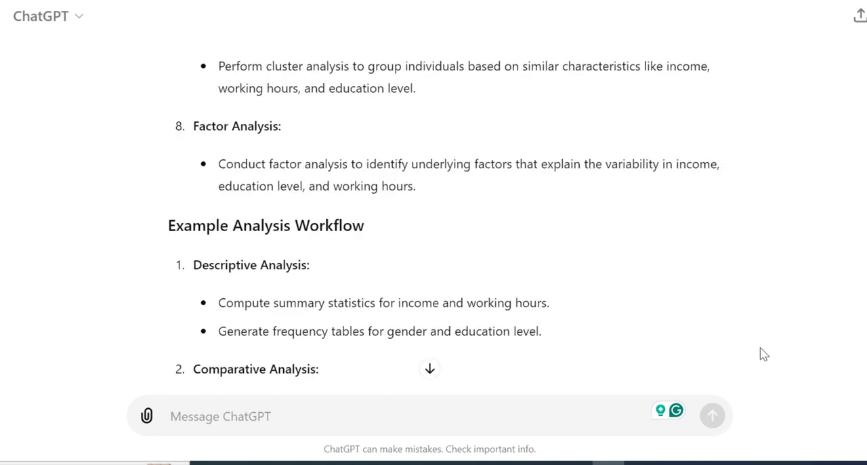
scroll(763, 354, "up", 4)
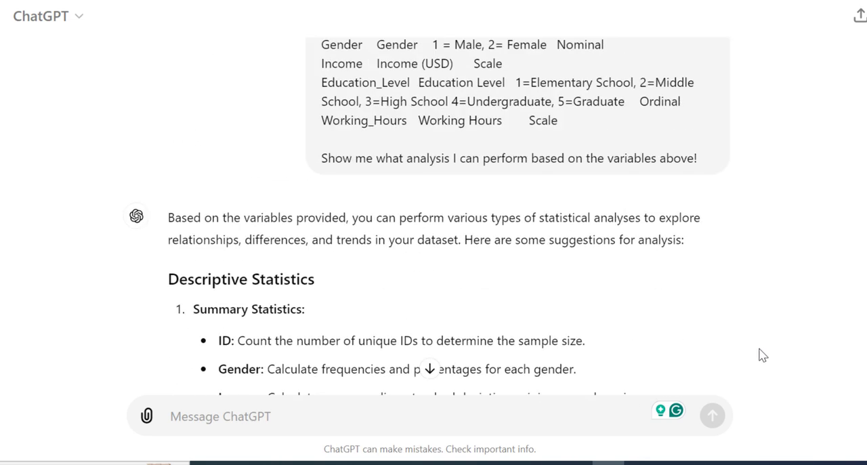
scroll(763, 355, "down", 4)
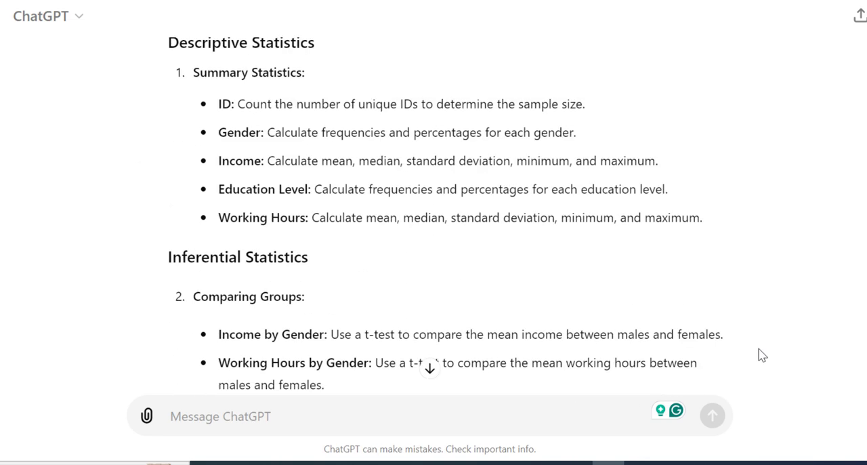
scroll(542, 309, "down", 4)
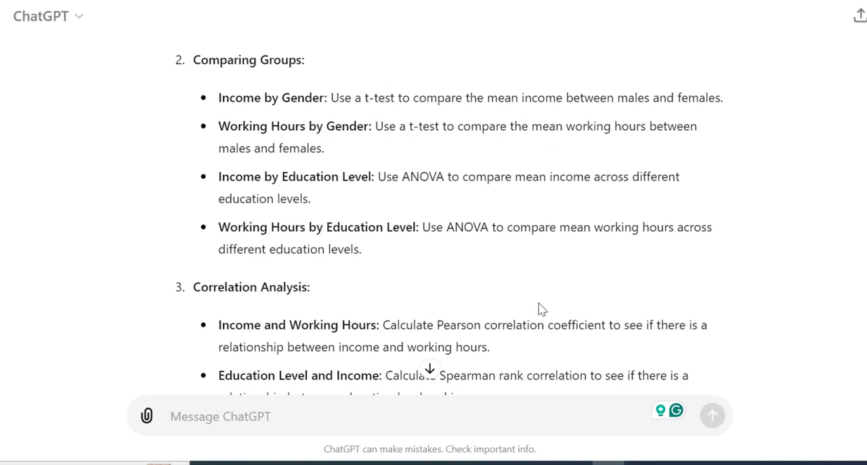
scroll(542, 309, "down", 3)
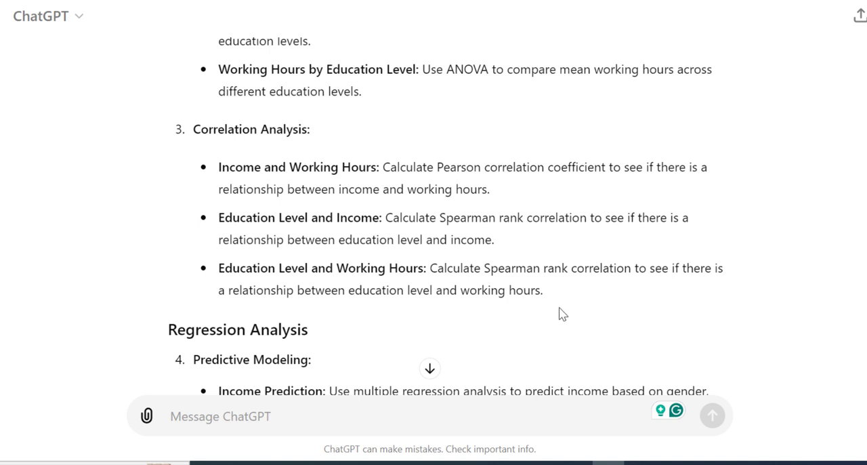
left_click_drag(193, 129, 331, 140)
left_click_drag(221, 169, 386, 171)
left_click(465, 170)
Step: Switch to the SPSS Data Editor for income data.sav, show its data values, and place ChatGPT side by side with it
mouse_move(617, 462)
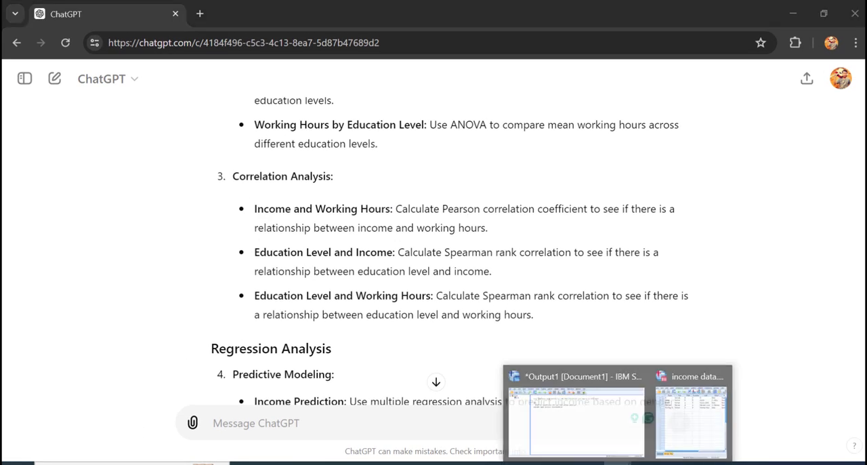
left_click(687, 424)
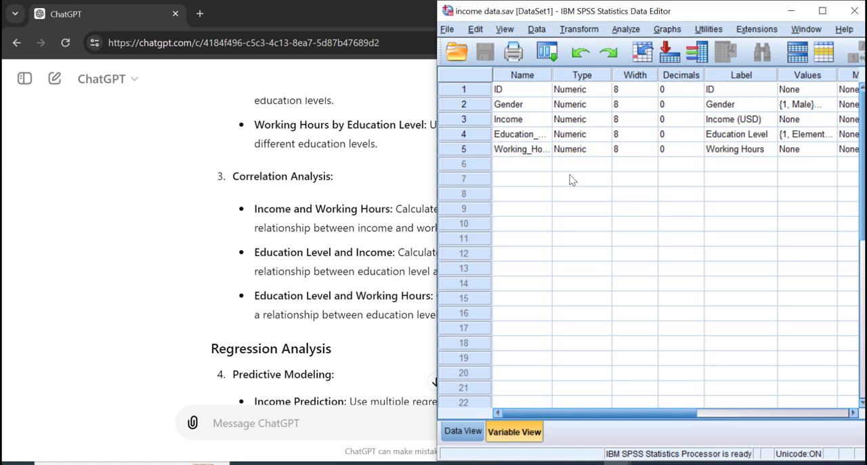
left_click(463, 431)
left_click(153, 12)
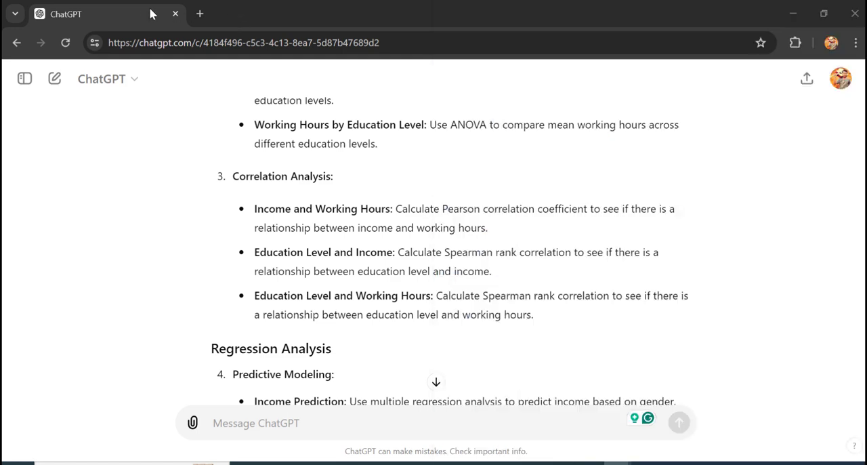
key("super+Left")
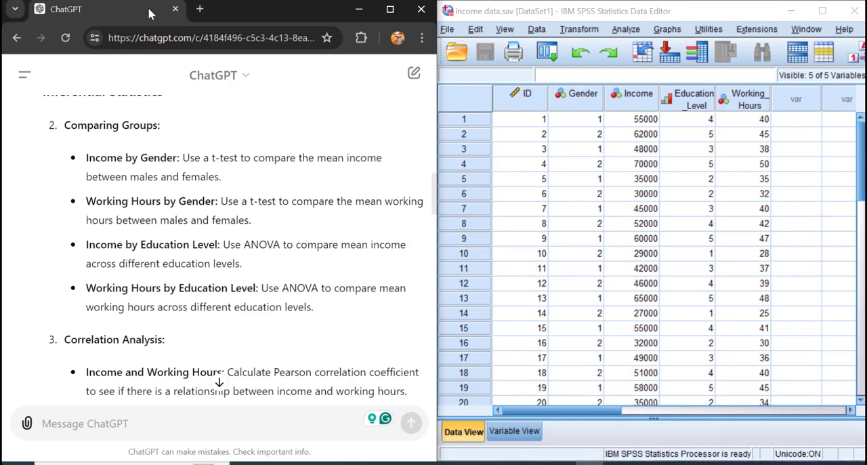
Step: Open the Bivariate Correlations dialog in SPSS and bring ChatGPT's Correlation Analysis suggestions into view beside it
left_click(567, 17)
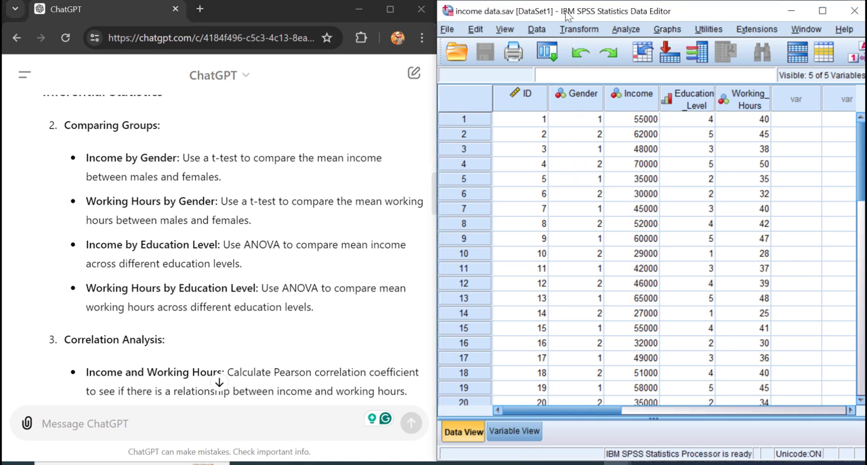
left_click(625, 30)
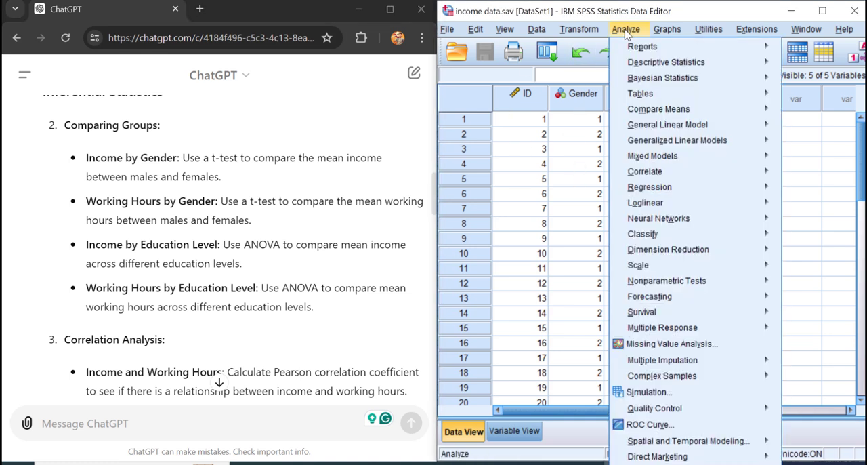
mouse_move(647, 175)
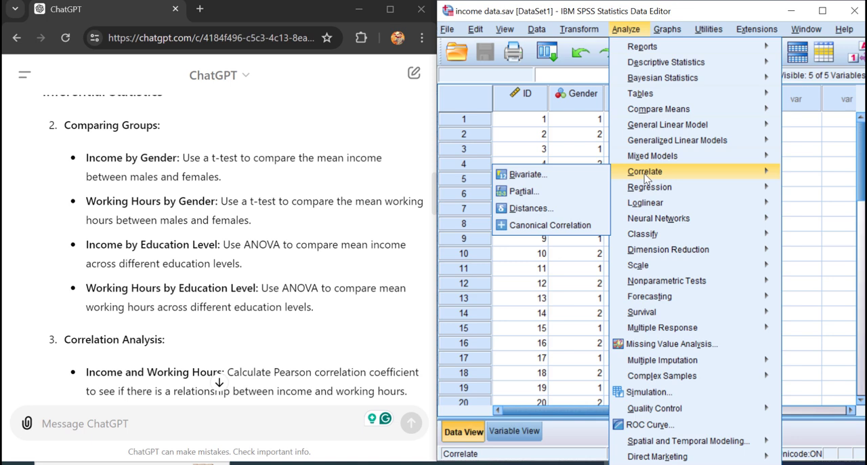
left_click(596, 177)
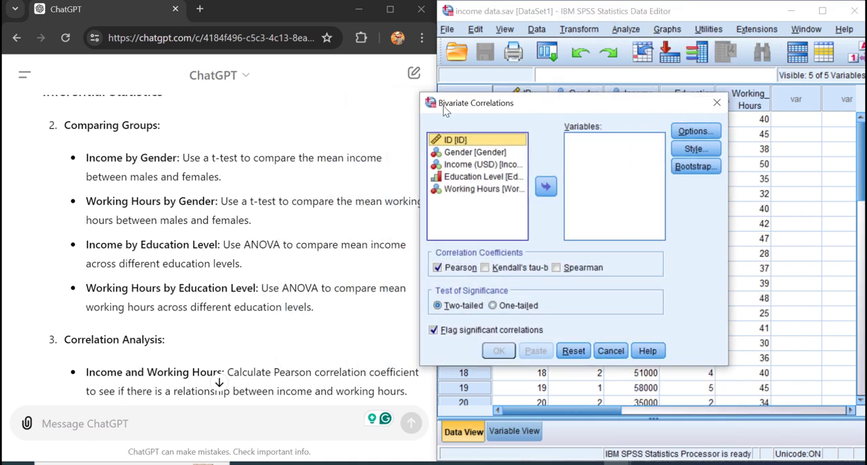
left_click(124, 19)
scroll(135, 162, "down", 3)
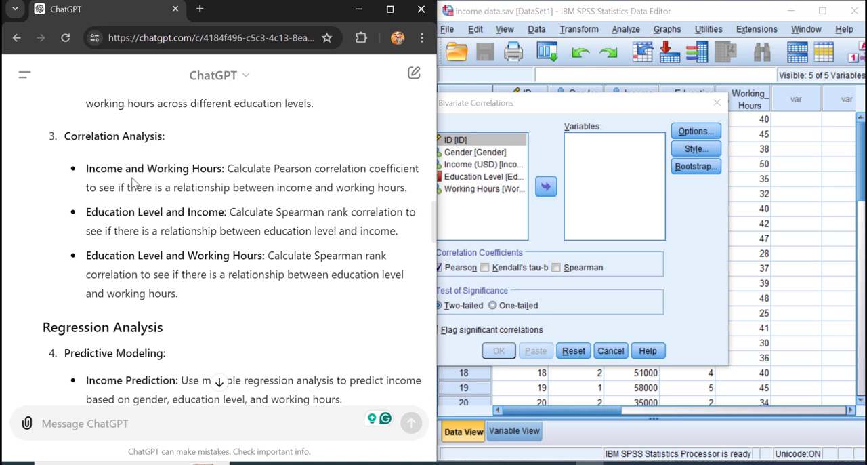
Step: Run a two-tailed Pearson correlation between Income and Working Hours with flagging of significant correlations turned off
left_click(474, 164)
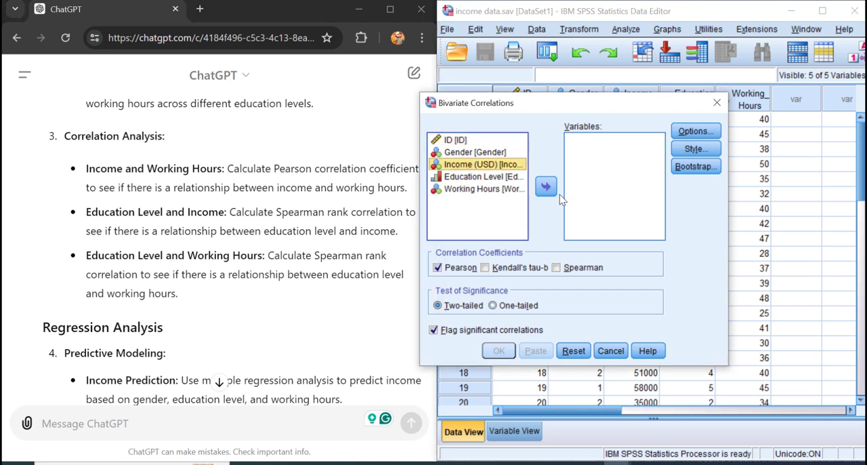
left_click(546, 187)
left_click(503, 177)
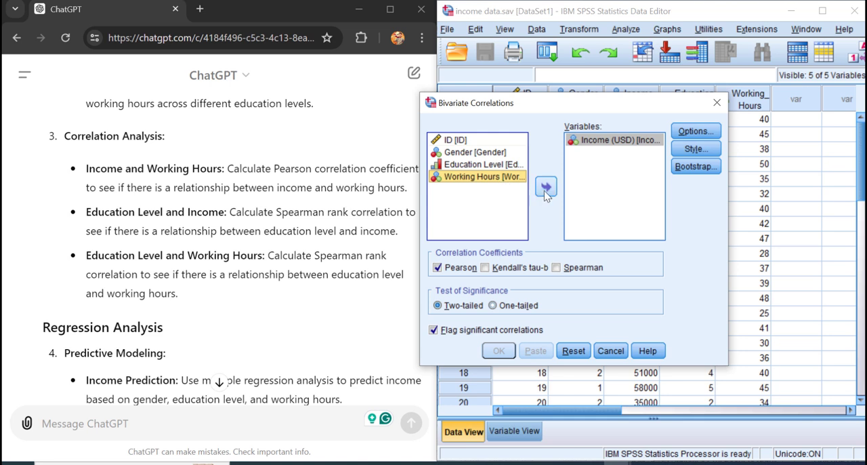
left_click(545, 190)
left_click(437, 267)
left_click(437, 267)
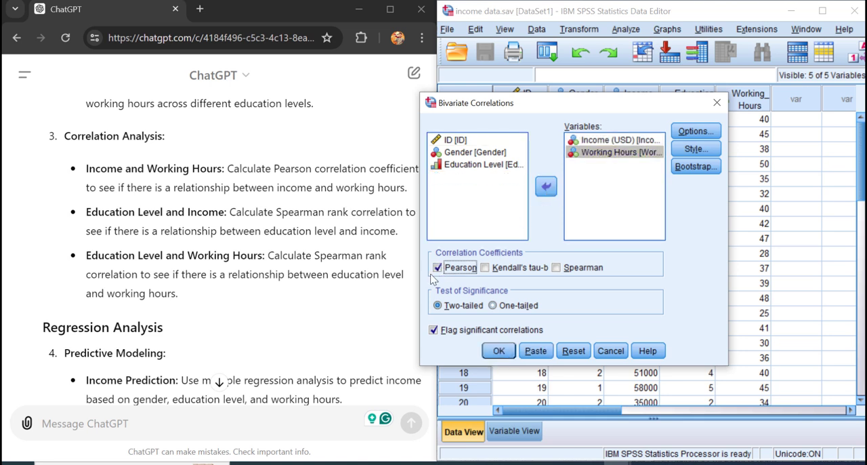
left_click(435, 331)
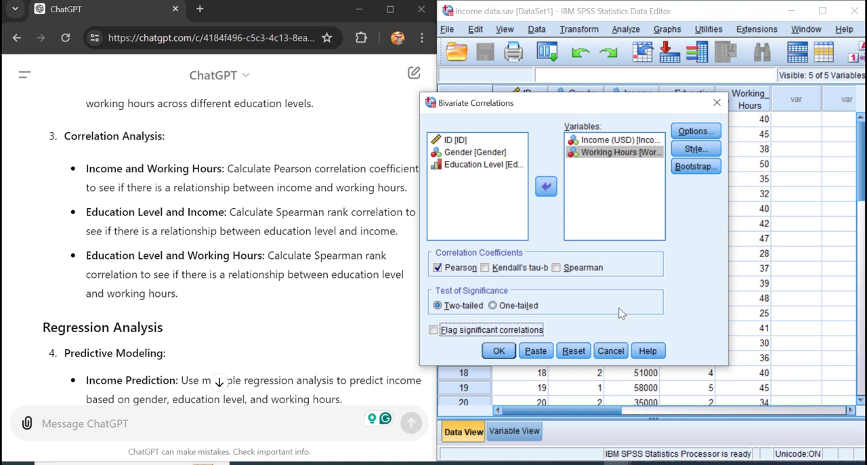
left_click(500, 351)
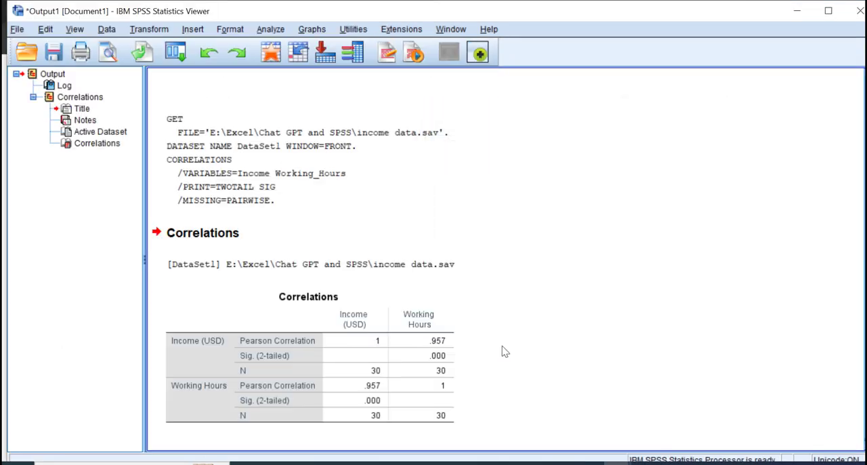
Step: Examine the Correlations output table for Income and Working Hours, and return to ChatGPT beside the Data Editor
left_click(410, 307)
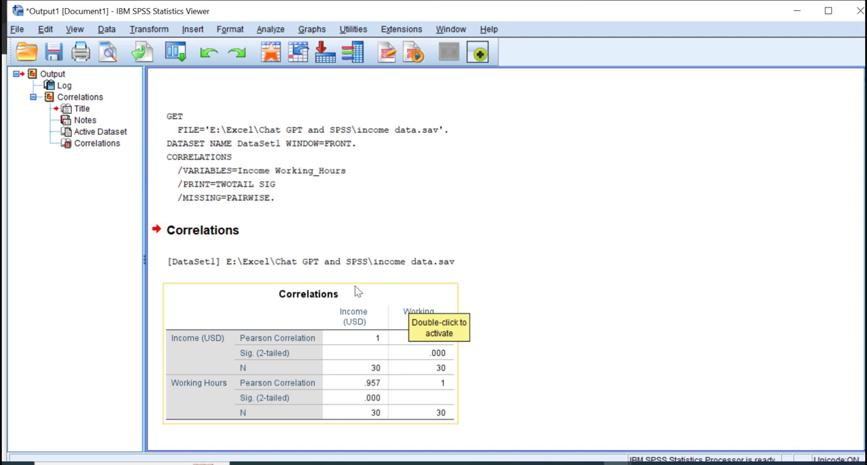
left_click(479, 293)
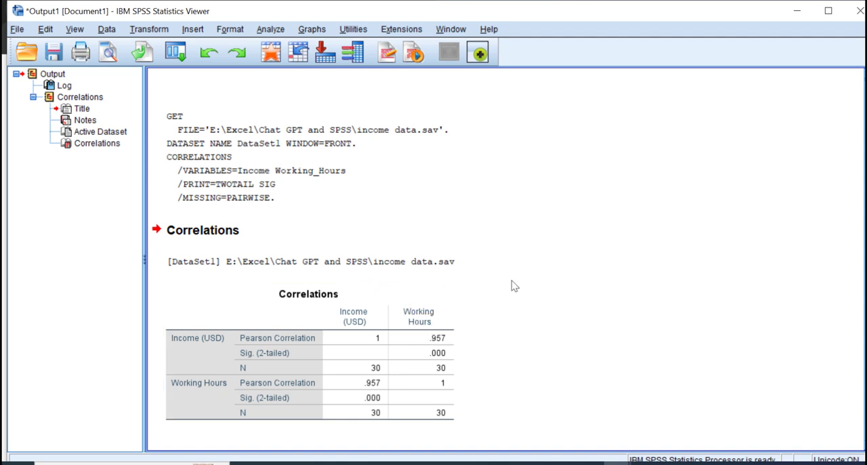
left_click(275, 341)
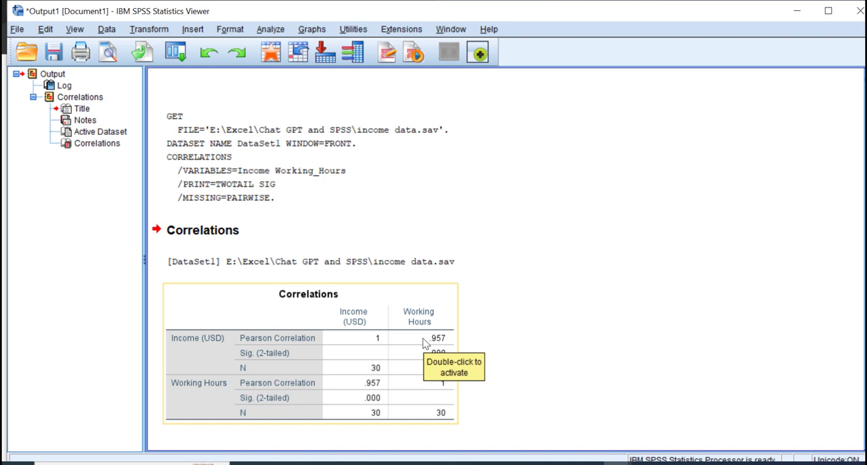
left_click(664, 101)
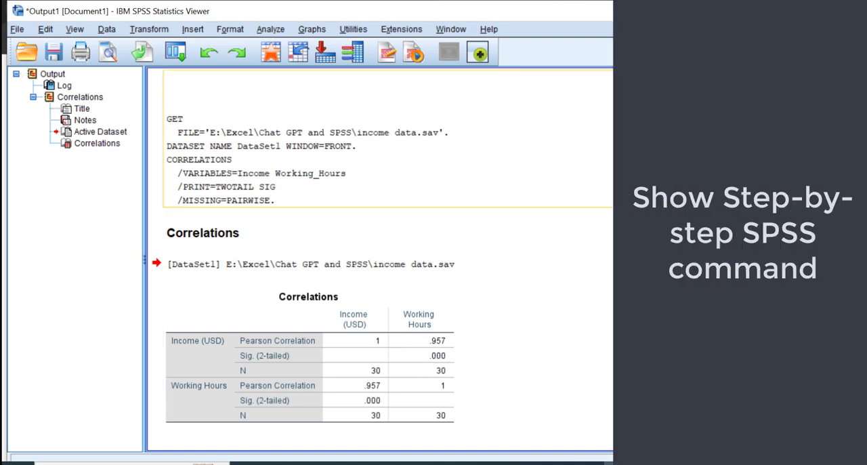
left_click(664, 264)
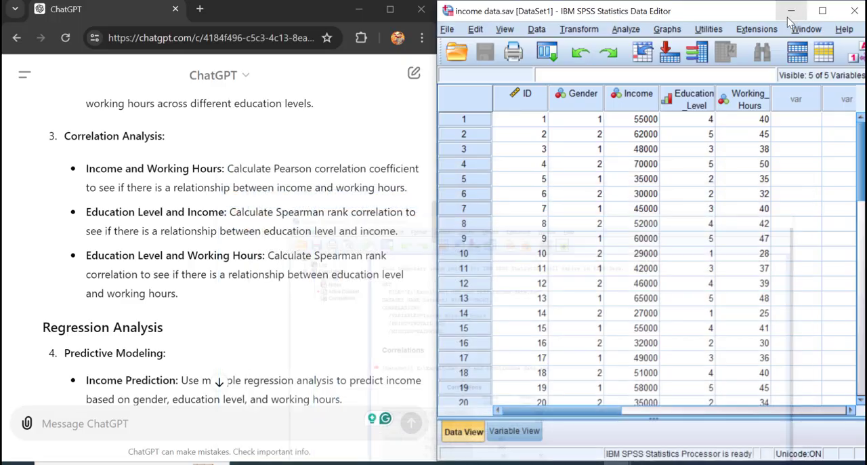
Step: Copy ChatGPT's Comparative Analysis suggestion "Conduct t-tests to compare mean income and working hours between males and females." into the message box
scroll(129, 281, "down", 10)
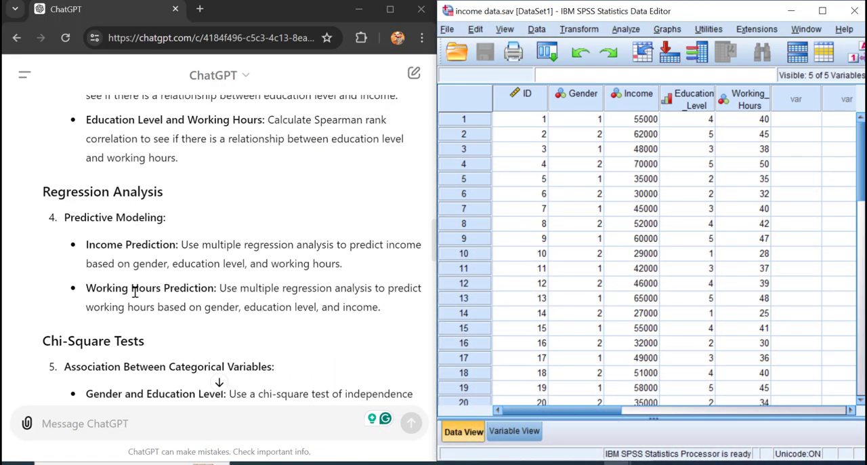
scroll(143, 224, "down", 10)
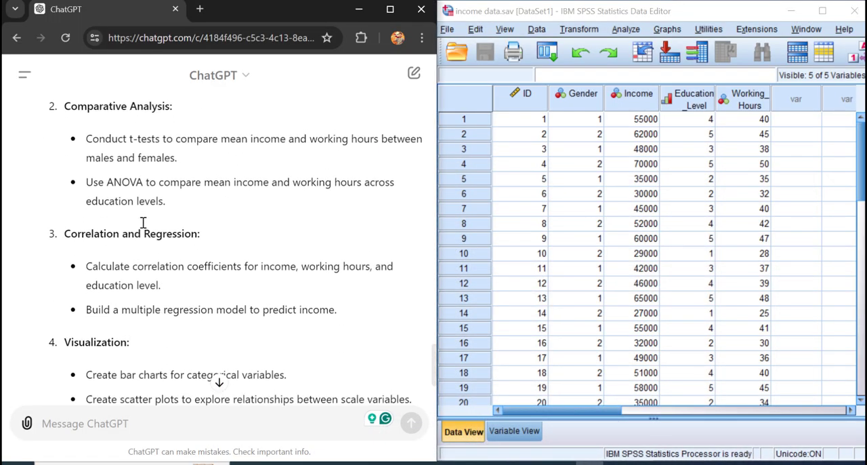
scroll(143, 224, "up", 3)
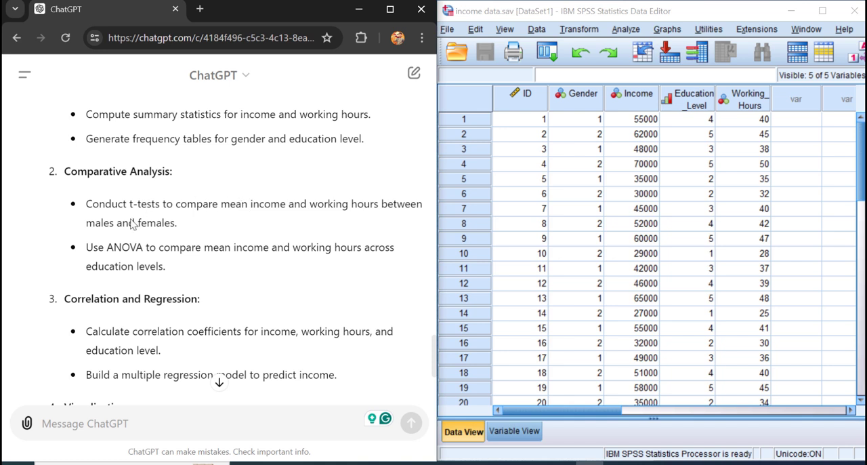
left_click_drag(89, 205, 178, 225)
key("ctrl+c")
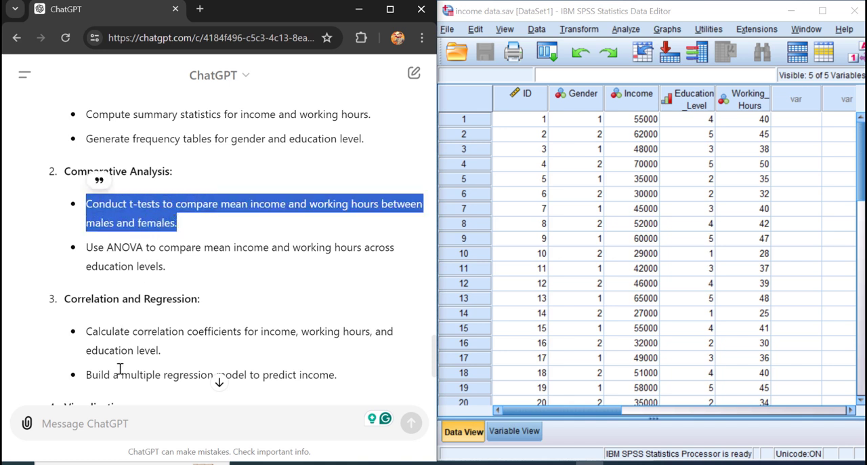
left_click(119, 424)
key("ctrl+v")
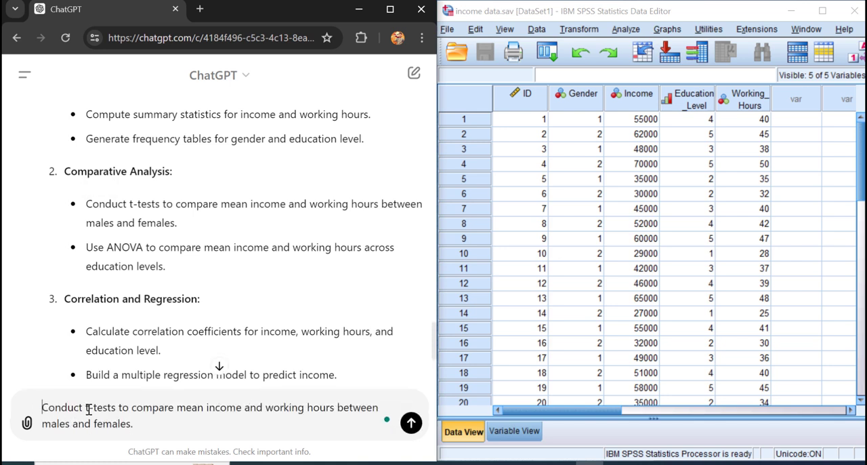
Step: Insert "Explain how to" before the pasted t-test suggestion in the message
key("ctrl+Home")
type("E")
type("plain how ")
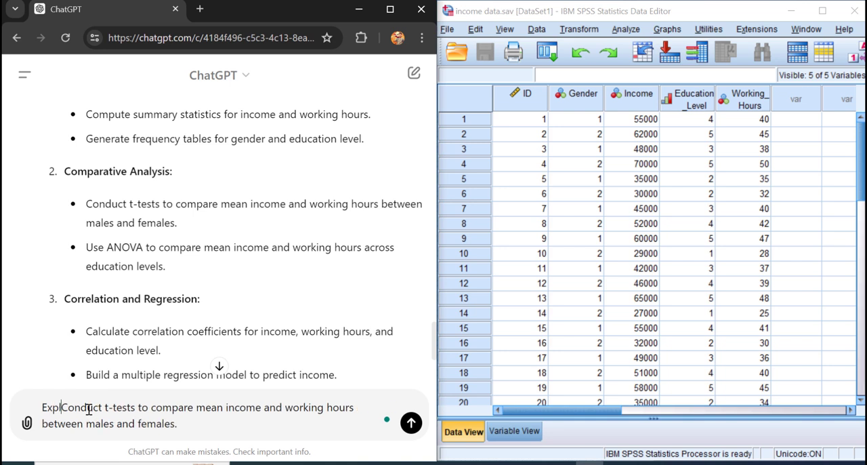
type("to")
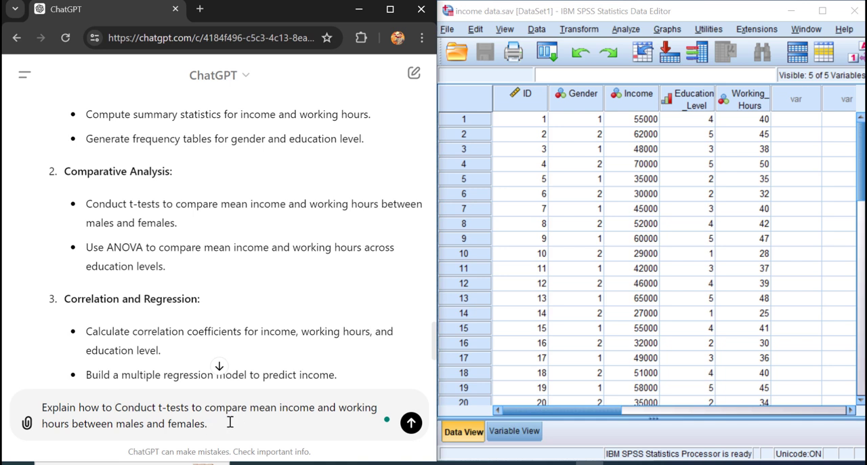
Step: Complete the prompt with "in SPSS 25 step by step" after "females" and send it to ChatGPT
type("n SAP")
key("BackSpace")
key("BackSpace")
type("PSS")
type("25")
left_click(245, 423)
type("25 step by ste")
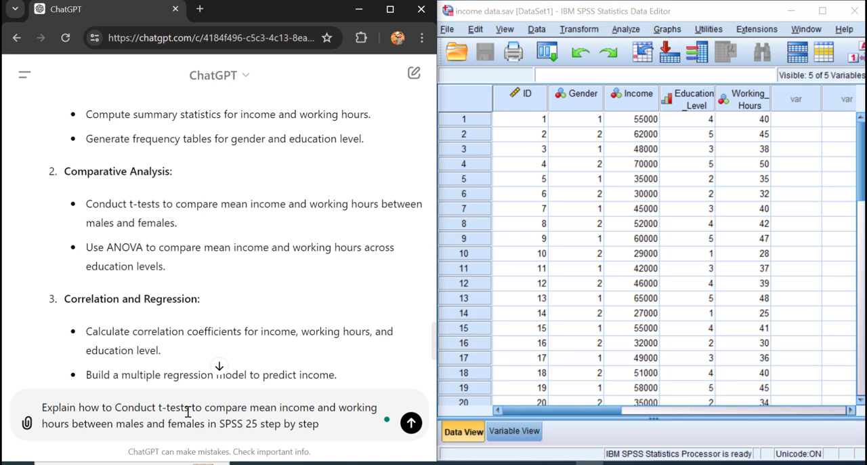
type("p")
key("shift+Return")
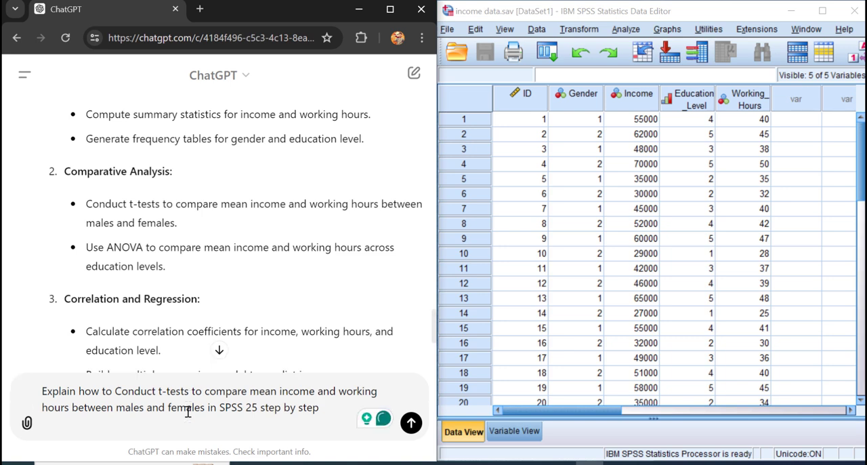
left_click(411, 423)
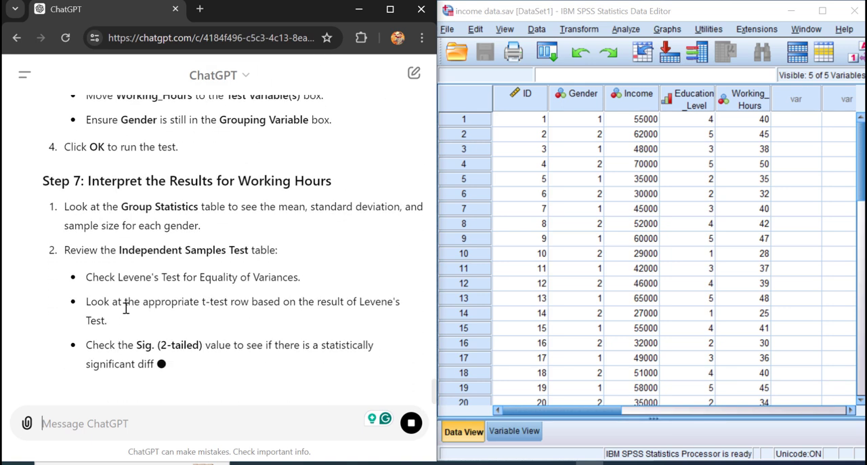
Step: Bring ChatGPT's Step 4 instructions for the Income t-test into view, and open the Independent-Samples T Test dialog in SPSS
scroll(152, 314, "up", 5)
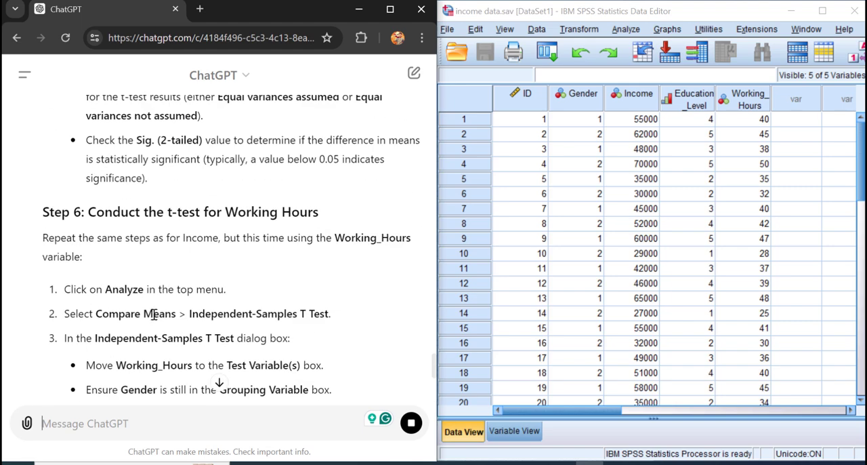
scroll(153, 315, "up", 8)
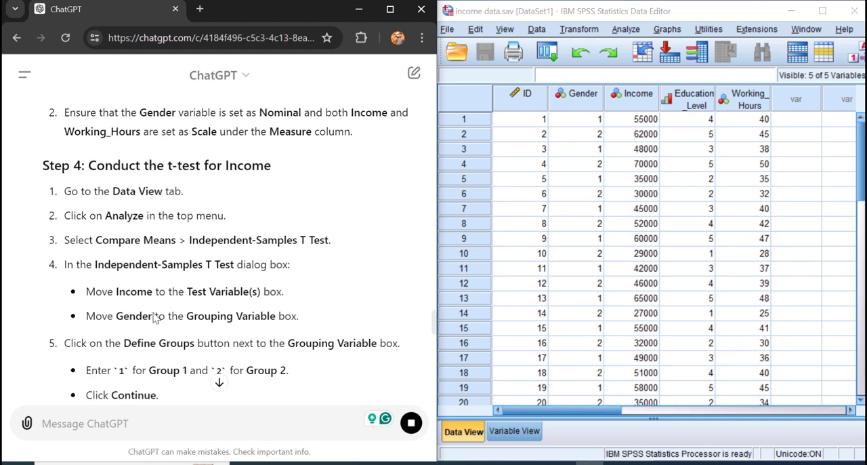
scroll(154, 315, "down", 4)
scroll(153, 308, "up", 5)
scroll(153, 299, "down", 1)
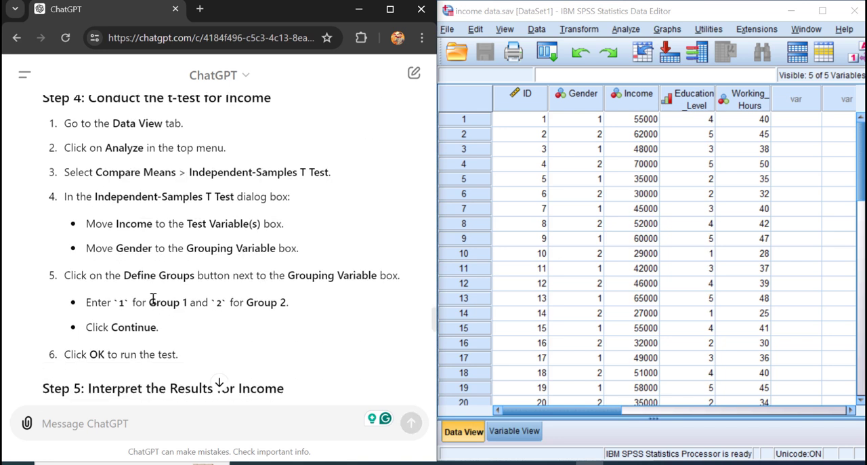
key("alt+Tab")
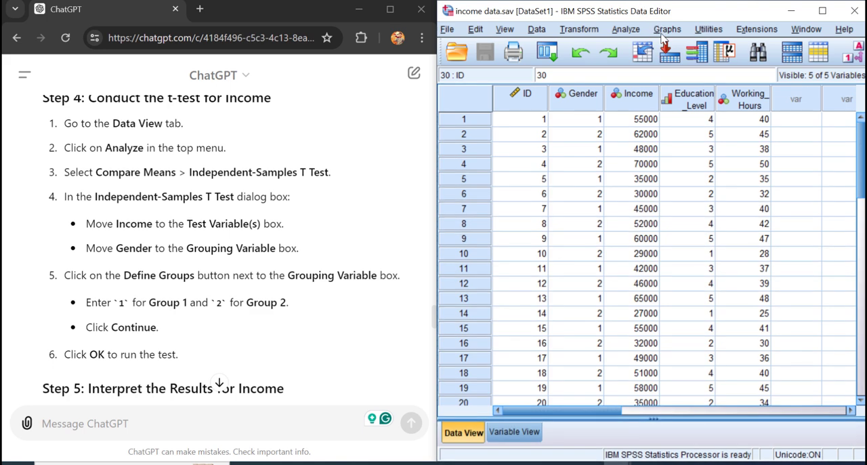
left_click(627, 30)
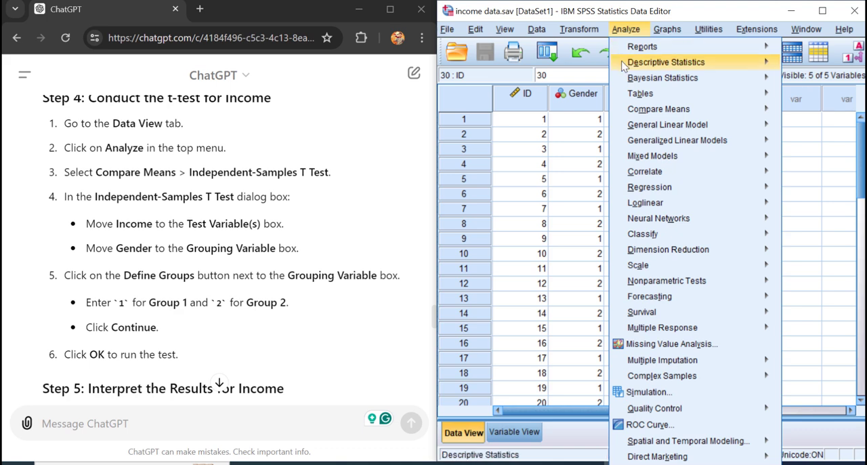
mouse_move(642, 112)
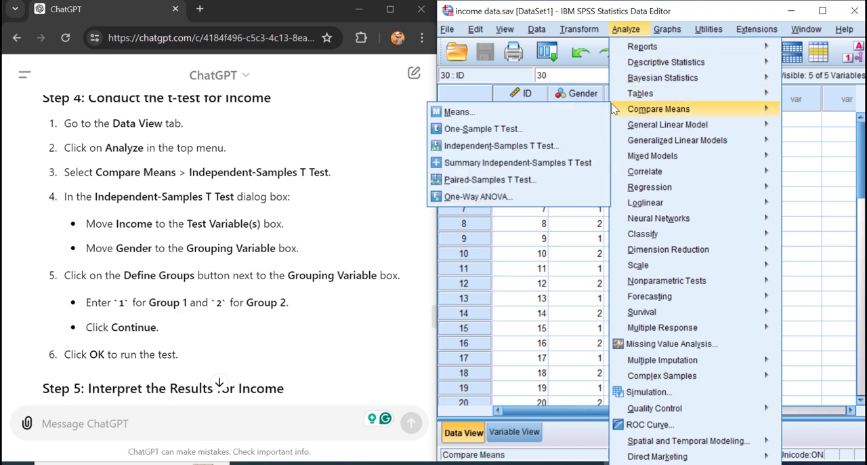
left_click(547, 146)
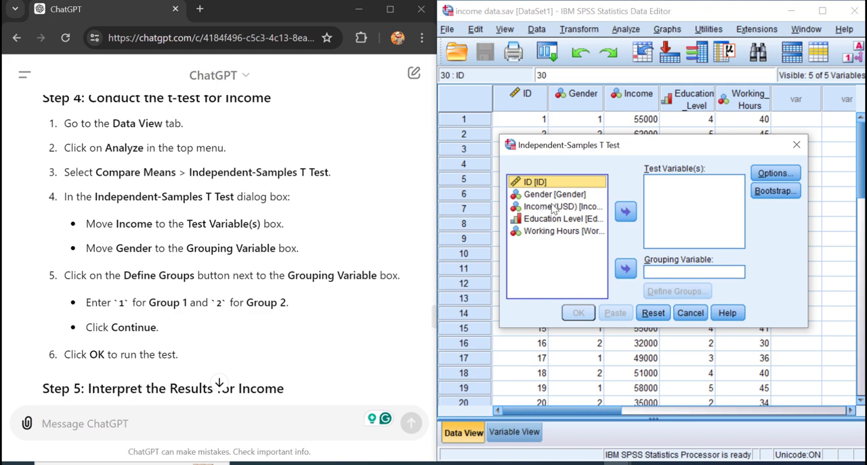
Step: Assign Income (USD) as the test variable and Gender as the grouping variable for the independent-samples t-test
left_click(554, 207)
left_click(626, 211)
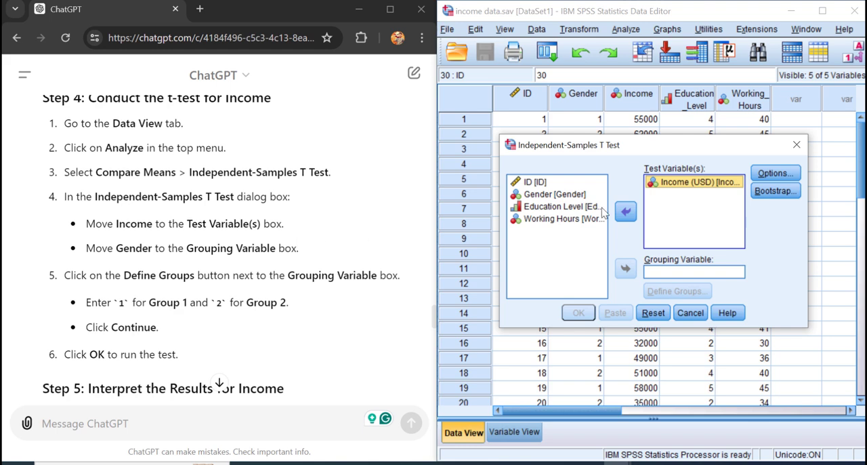
left_click(554, 197)
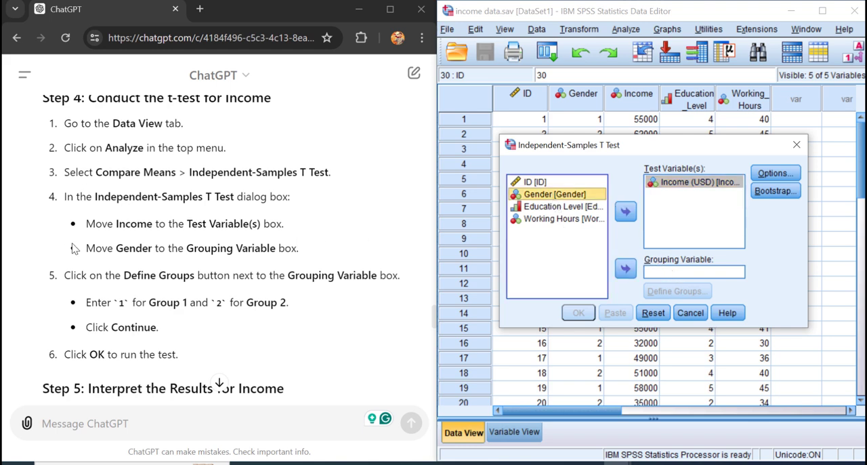
left_click(624, 270)
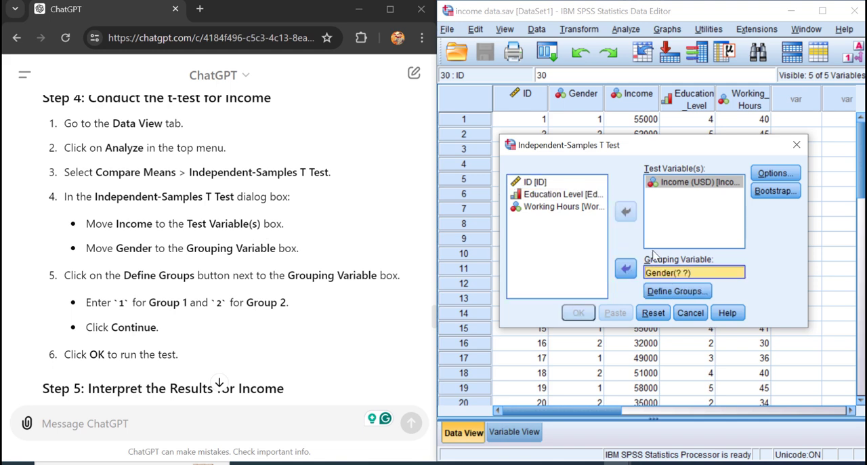
Step: Define the Gender groups with value 1 for Group 1 and 2 for Group 2, and run the t-test
left_click(658, 292)
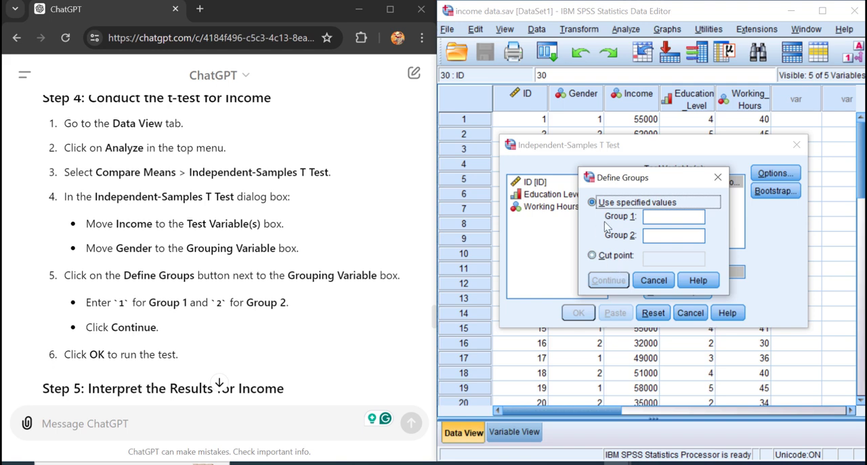
left_click(650, 216)
type("1")
left_click(651, 233)
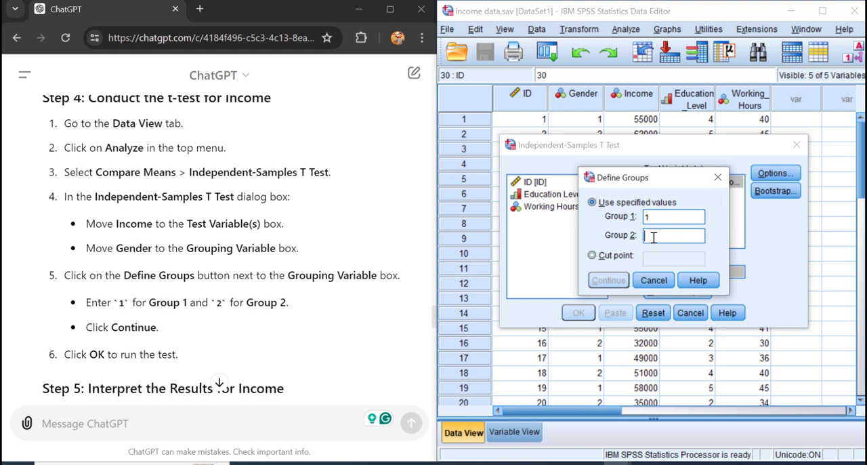
type("2")
left_click(609, 281)
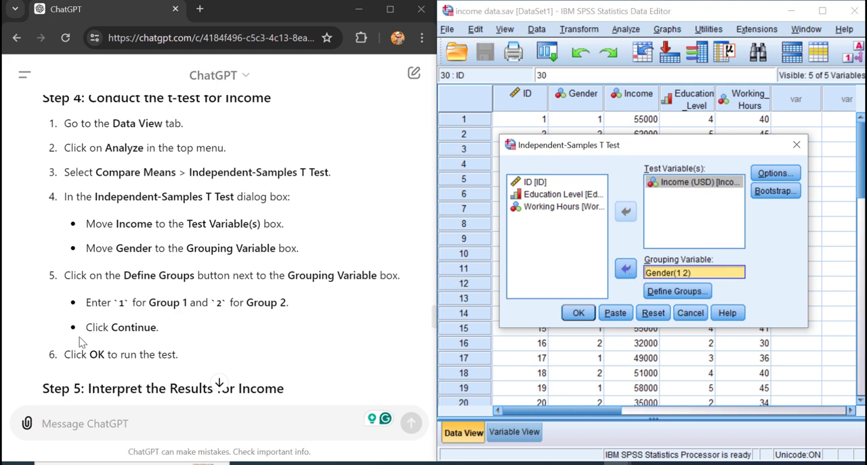
left_click_drag(81, 354, 213, 357)
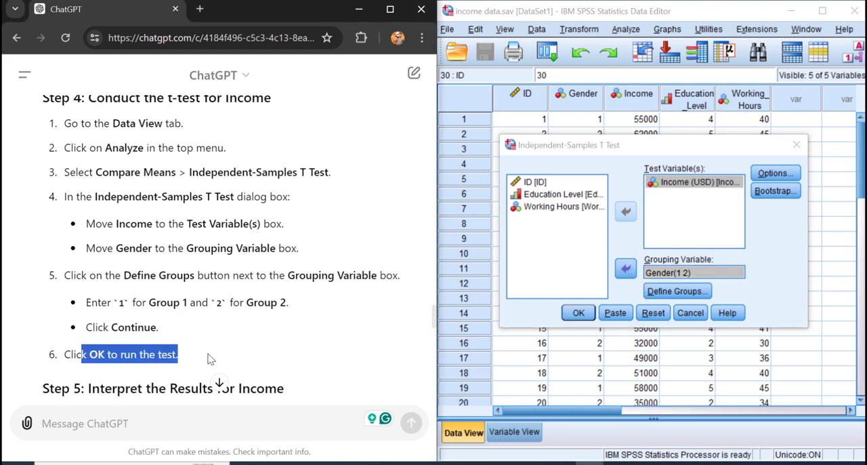
left_click(587, 158)
left_click(583, 310)
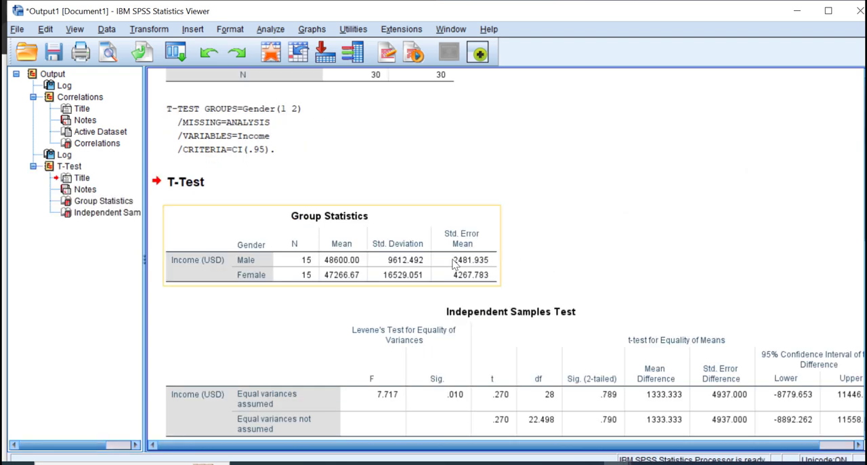
Step: Copy the Independent Samples Test table from the SPSS output and paste it as plain text into the ChatGPT message
scroll(428, 267, "down", 1)
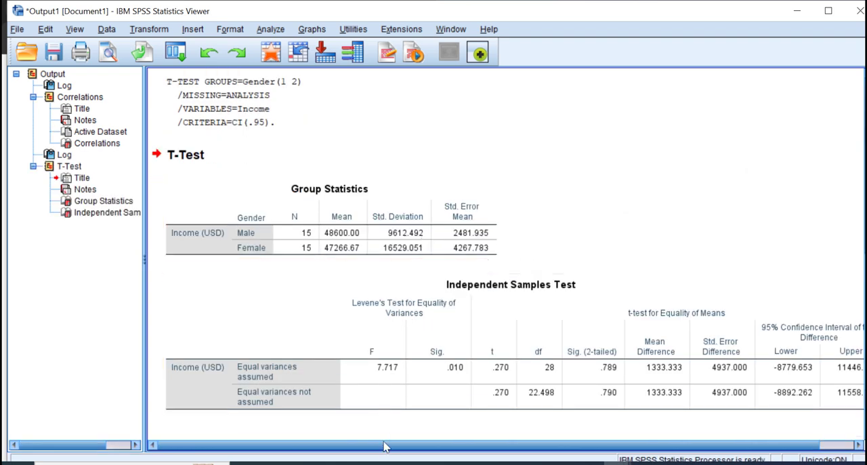
left_click_drag(381, 445, 348, 450)
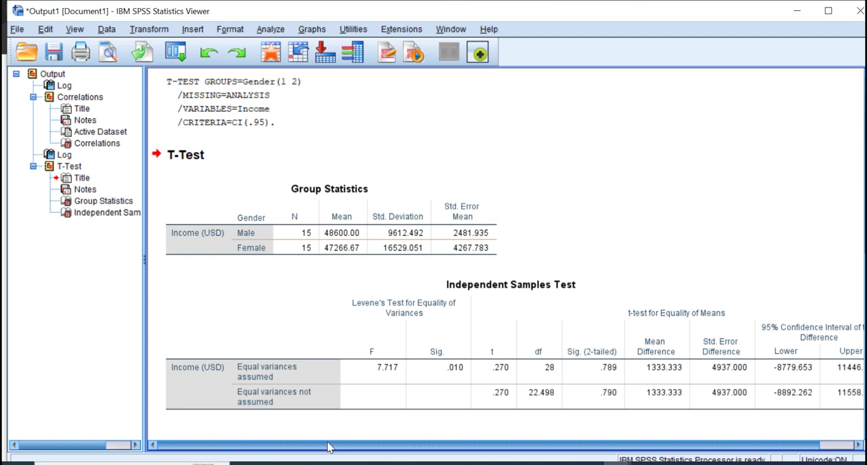
right_click(286, 306)
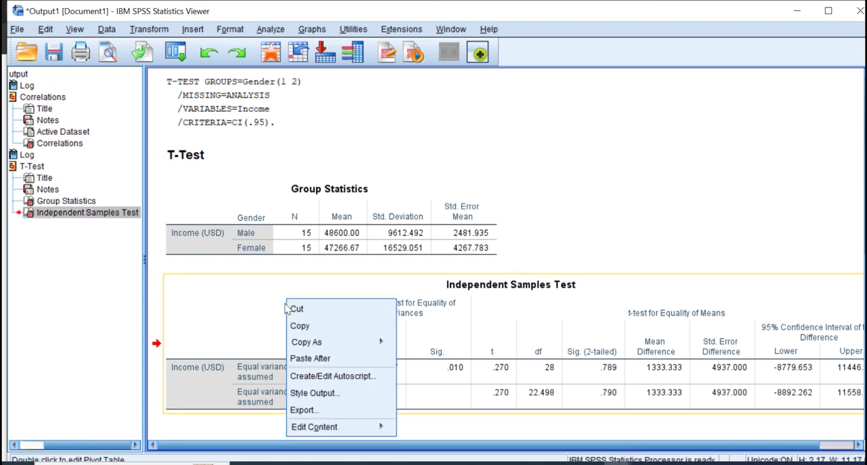
left_click(342, 330)
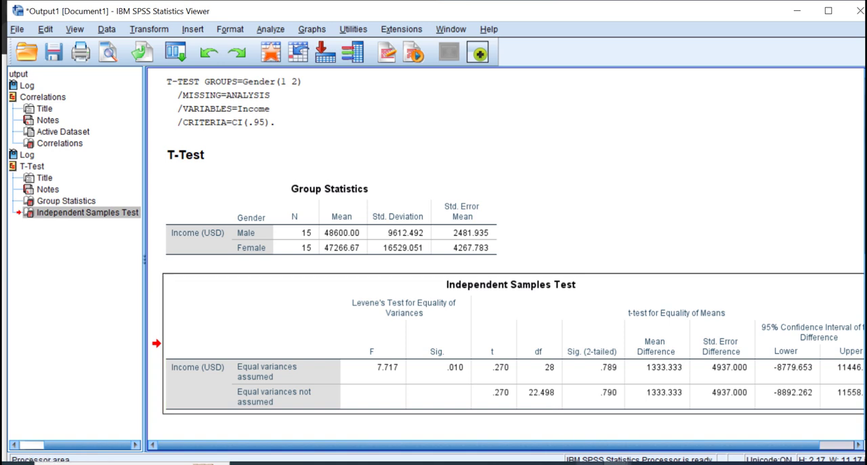
key("alt+Tab")
scroll(217, 366, "down", 5)
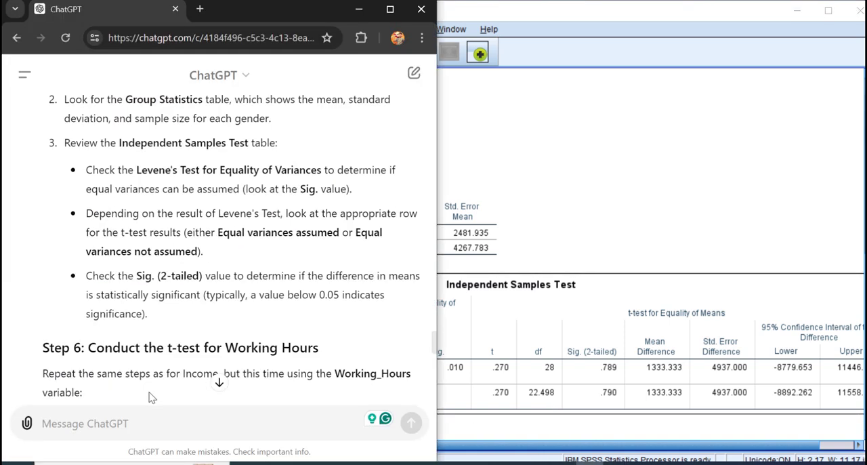
right_click(106, 425)
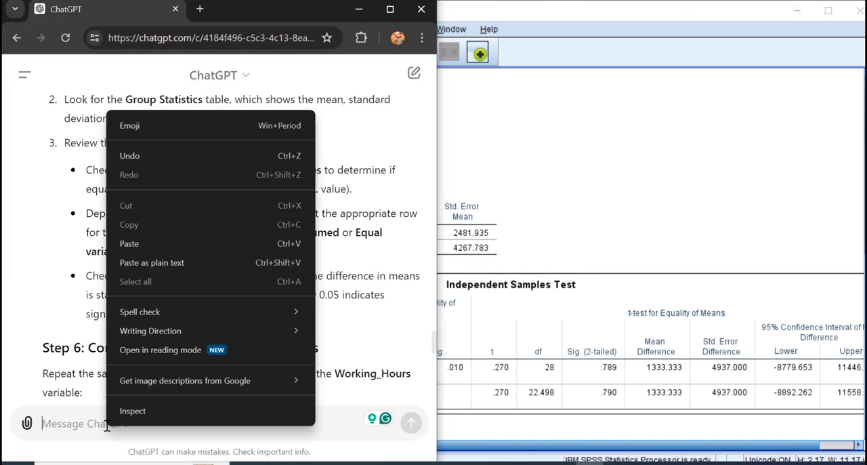
left_click(153, 266)
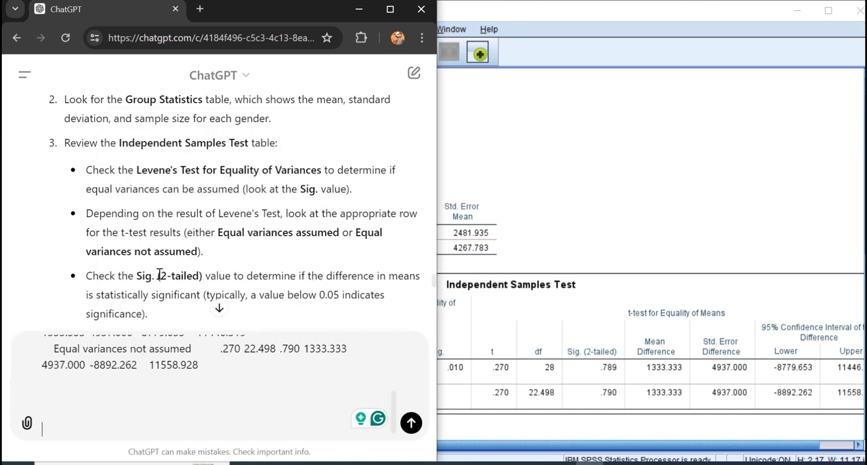
scroll(173, 379, "up", 2)
scroll(168, 404, "down", 2)
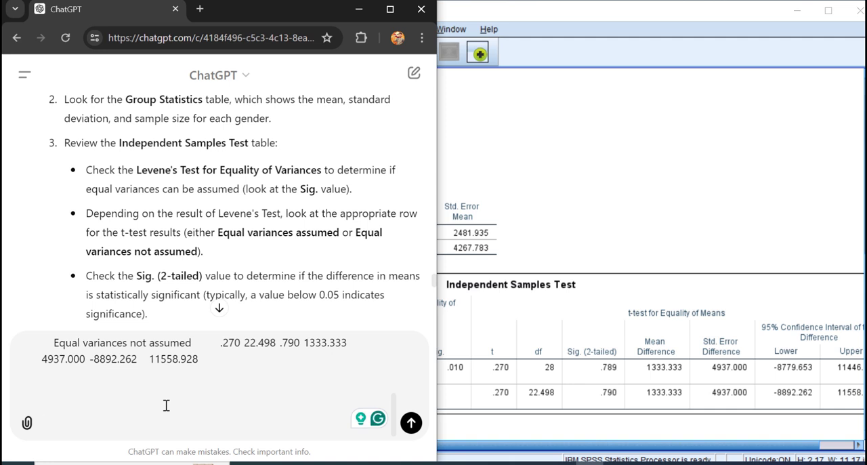
Step: Add "Explain the output above. Make it in APA format and also show the hidden insights!" below the pasted table and send the prompt
type("xp")
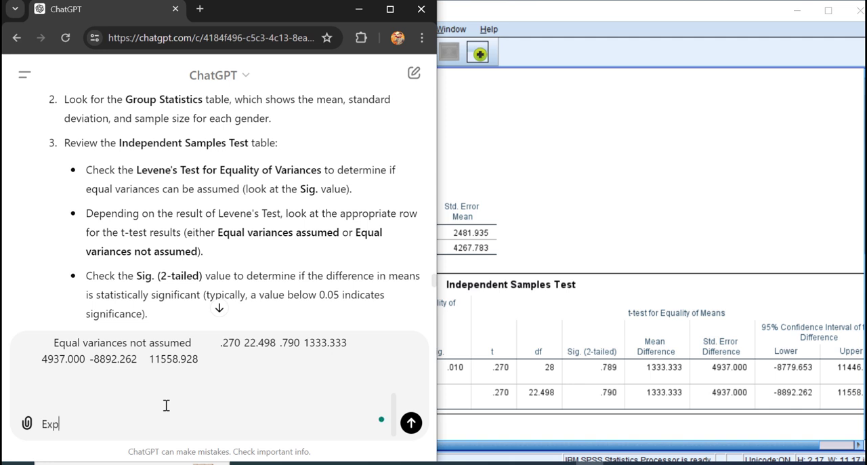
type("lain the output ab")
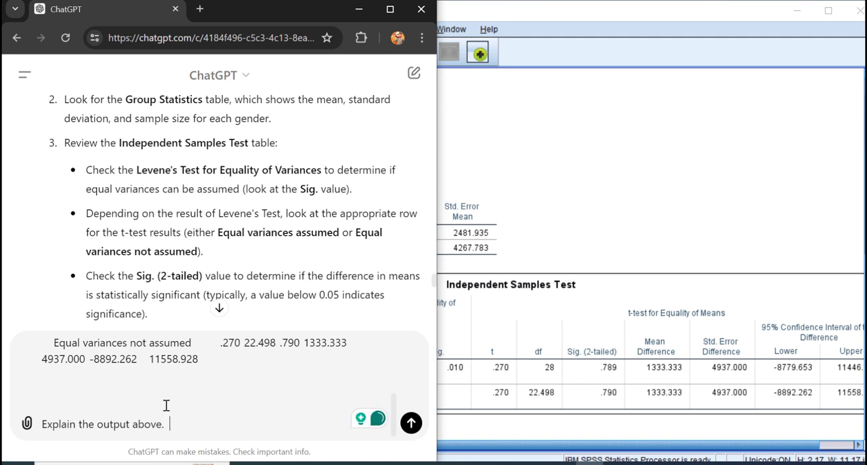
type("ove.  Make ")
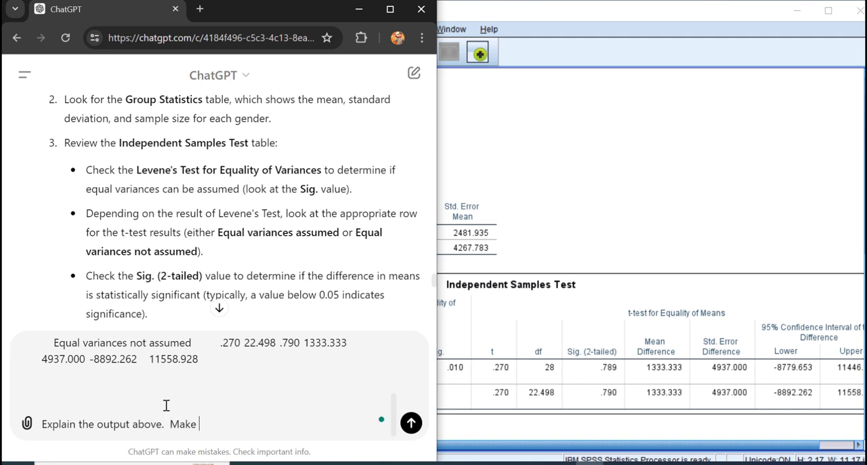
type("it in APA a format")
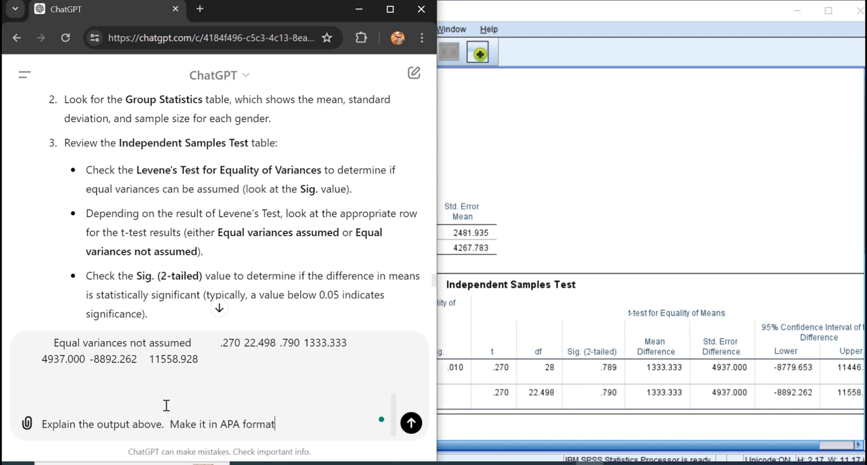
type(" and also show the hid")
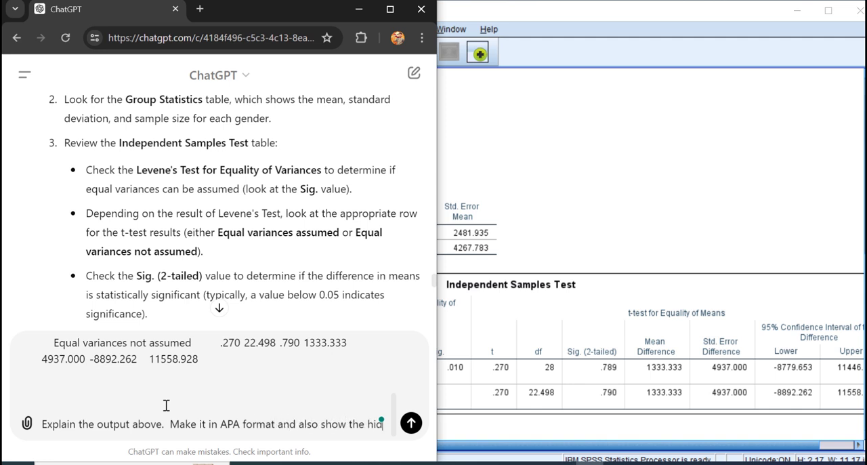
type("den insi")
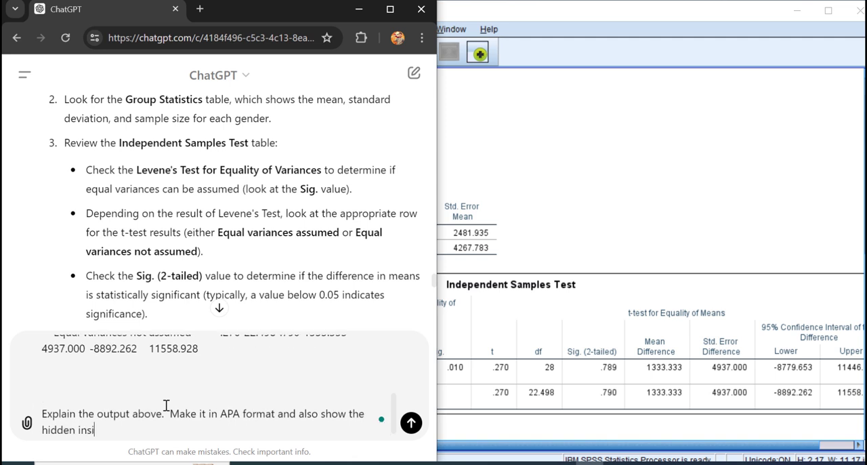
type("ghts!")
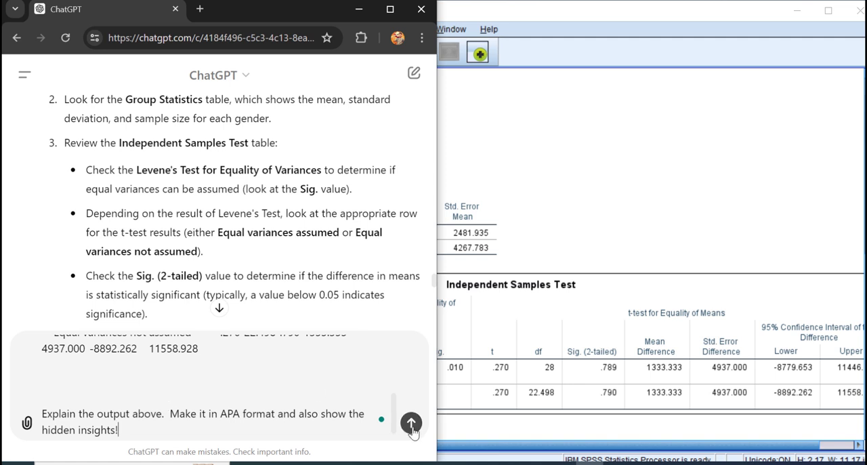
key("Return")
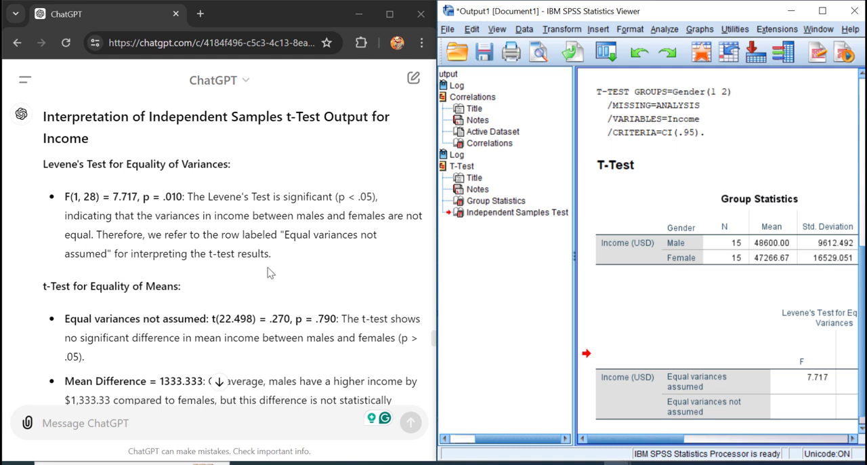
Step: Examine the full Independent Samples Test table in its own SPSS pivot table window, close it, and show the t-test columns in the output
left_click(675, 372)
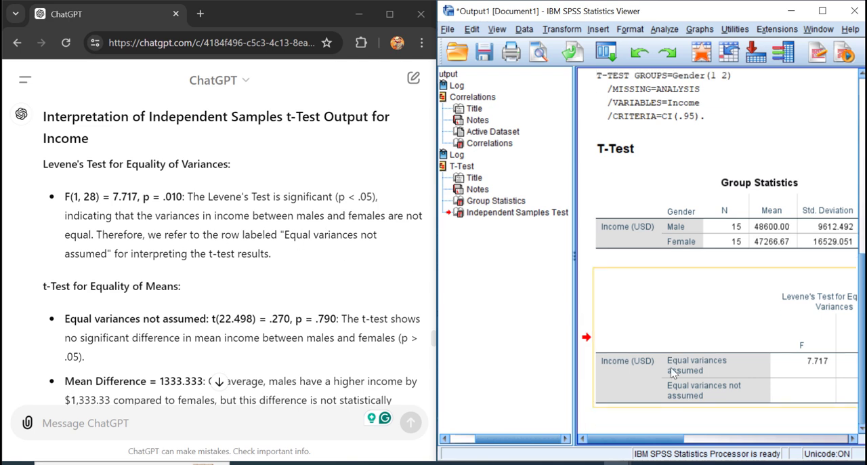
double_click(667, 389)
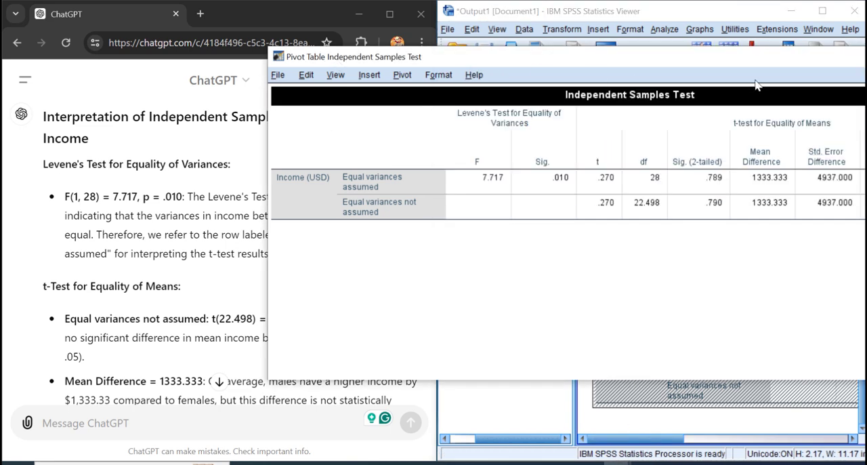
left_click_drag(749, 63, 632, 63)
left_click_drag(799, 67, 659, 67)
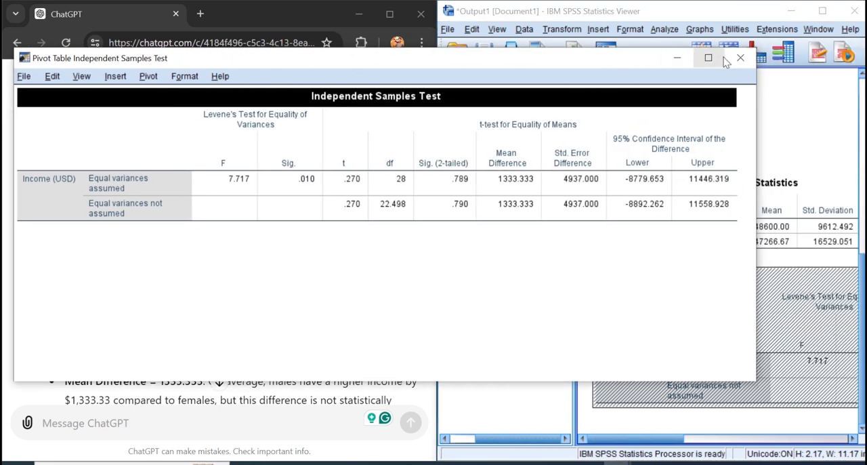
left_click(742, 58)
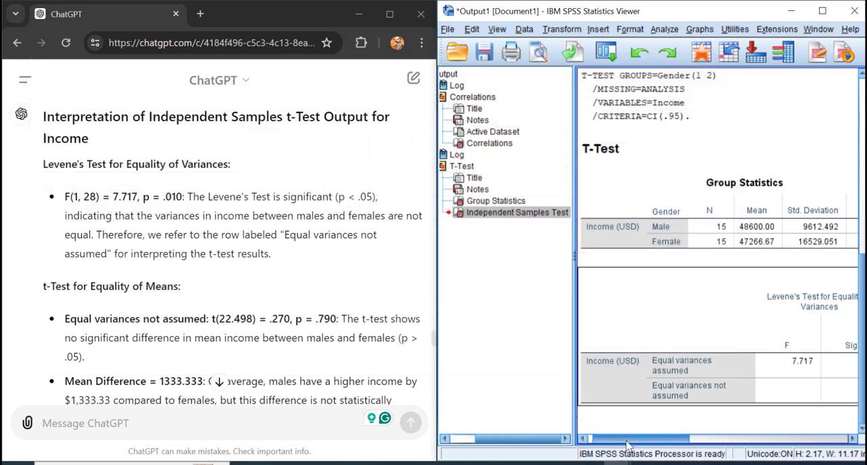
left_click_drag(627, 444, 725, 442)
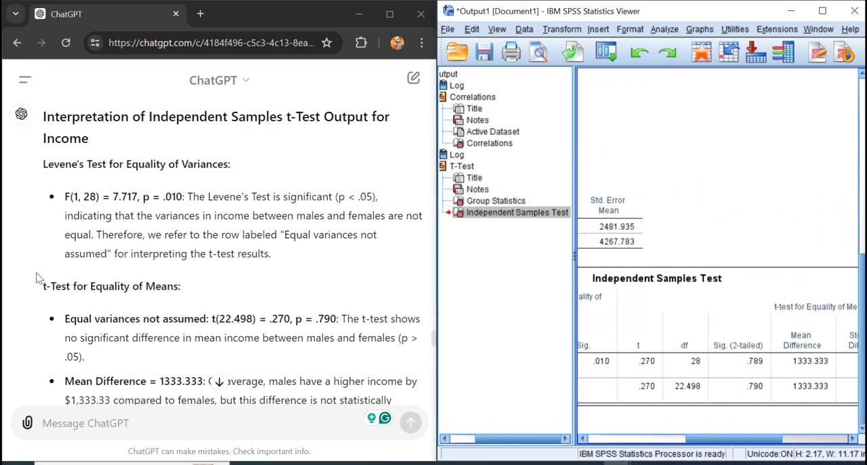
Step: Read ChatGPT's t-test interpretation, including the APA format reporting, hidden insights and recommendations
scroll(39, 278, "down", 5)
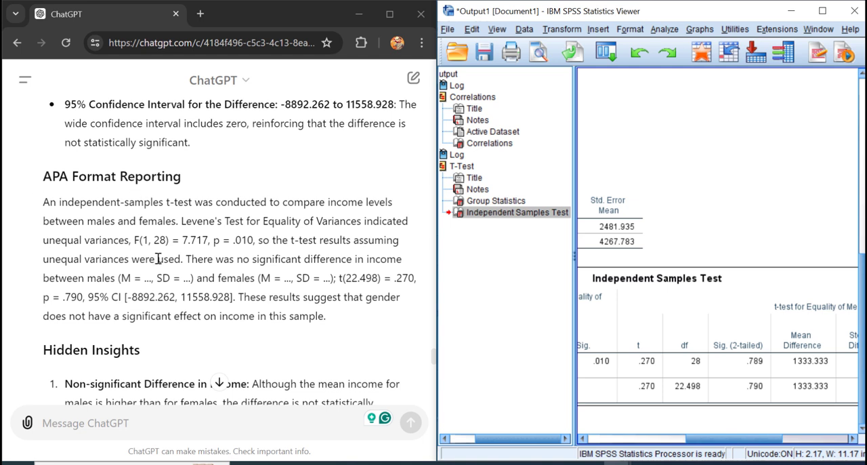
scroll(255, 261, "down", 2)
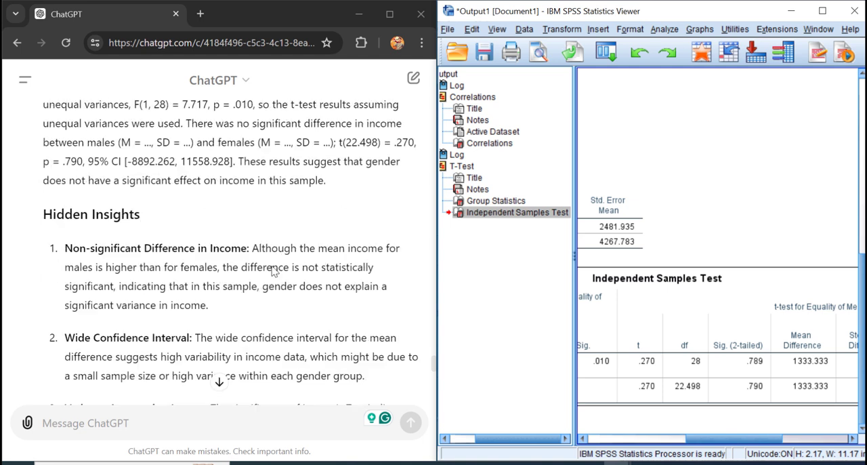
scroll(273, 271, "down", 1)
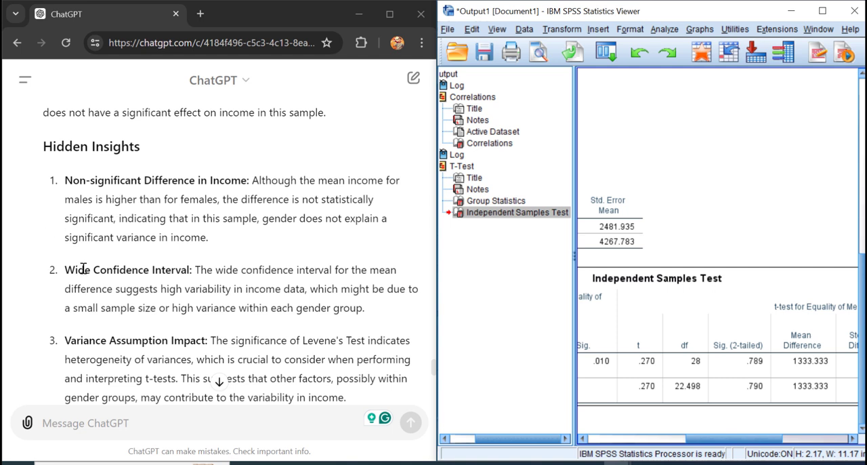
scroll(97, 276, "down", 1)
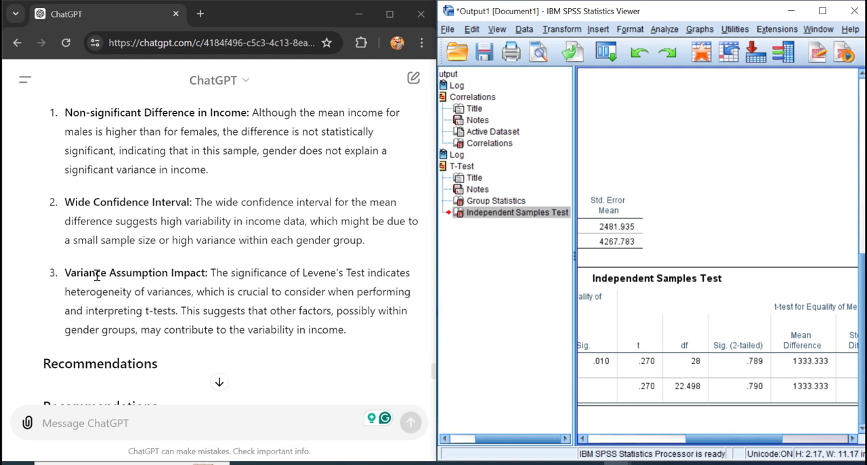
scroll(97, 275, "down", 3)
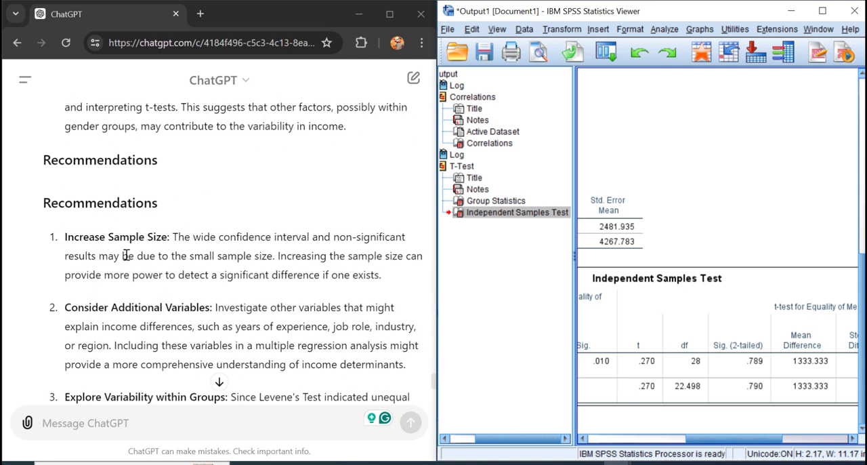
scroll(82, 280, "down", 1)
scroll(21, 267, "down", 1)
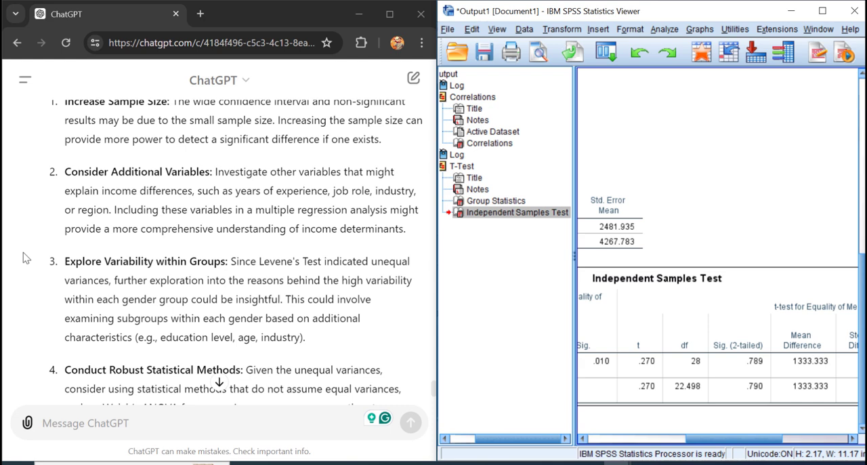
scroll(25, 255, "down", 2)
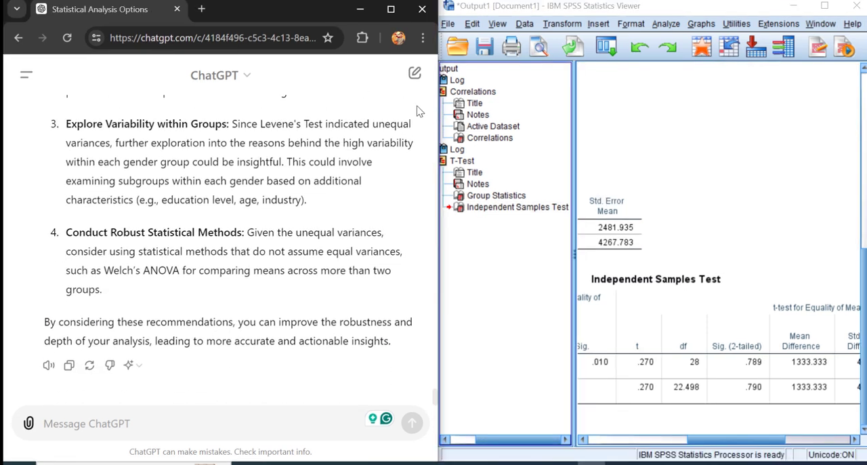
Step: Maximize the browser and send "My income variable is not normal. Show me the transformation I can use so this variable can be used in normal distribution!"
left_click(391, 14)
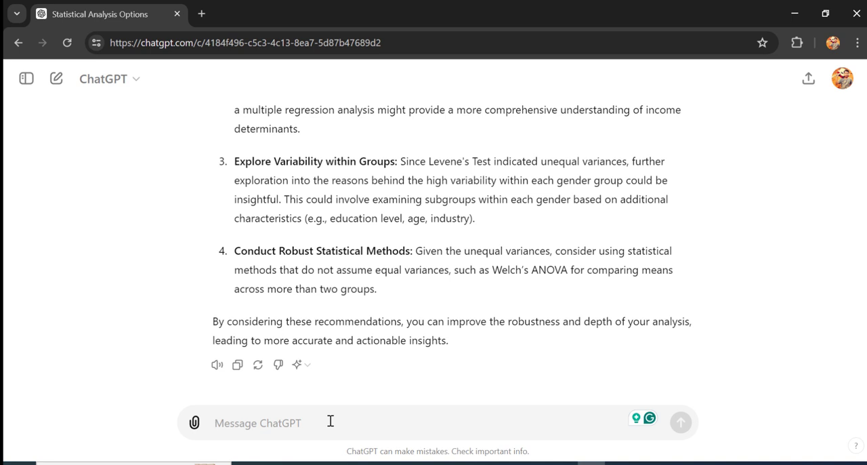
type("My inco")
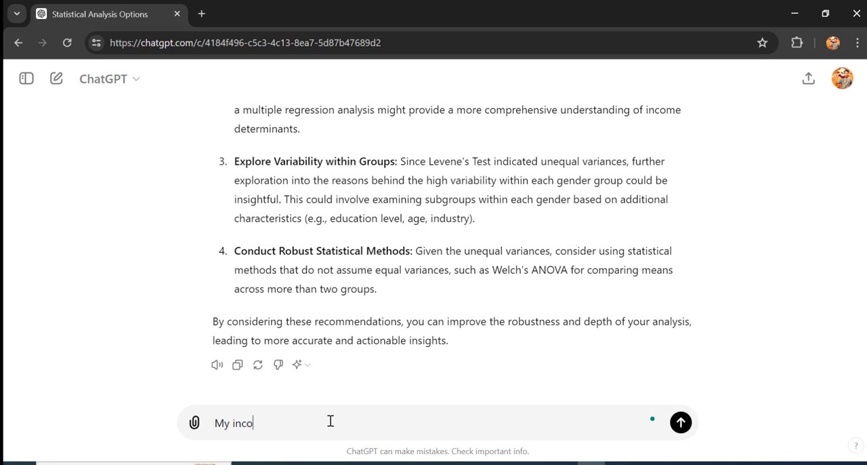
type("me variable is not normal")
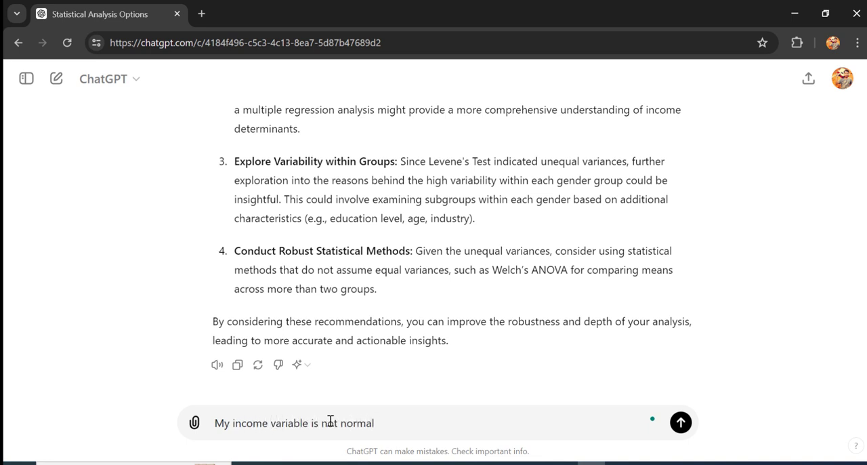
type(". Show me the transformation I")
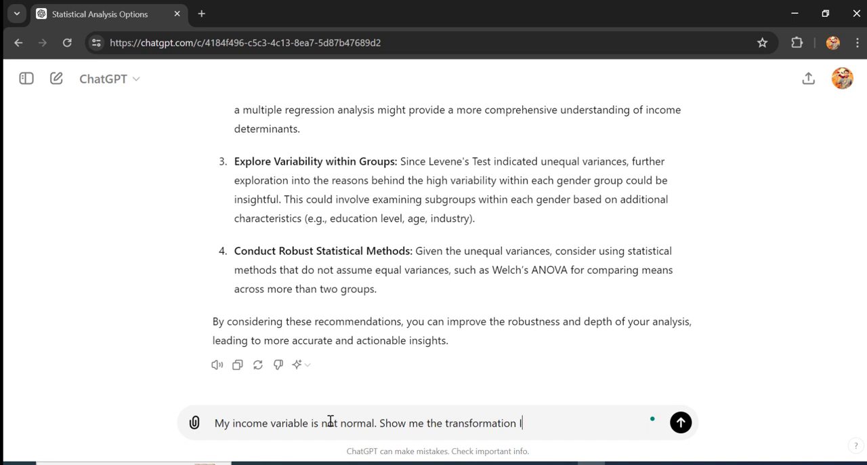
type(" can use so ")
type("this vri")
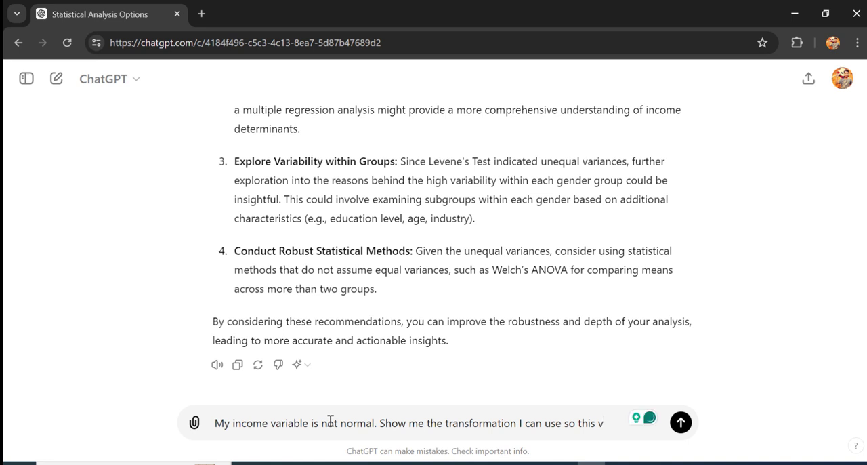
type("ariable can")
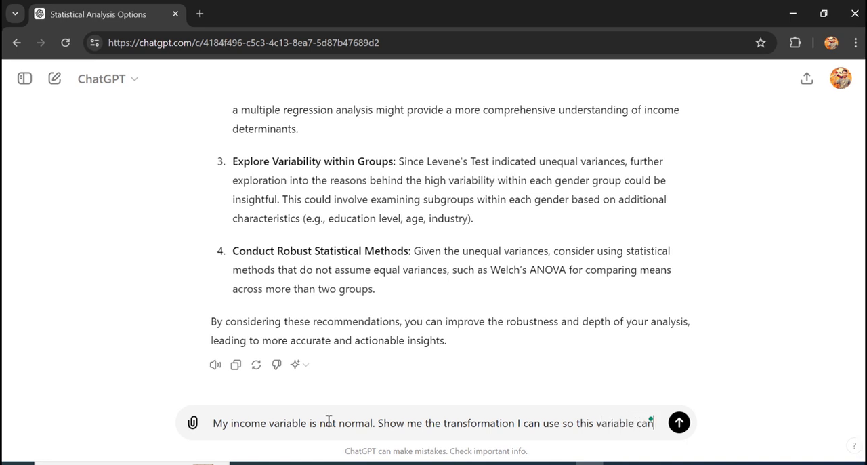
type(" be used")
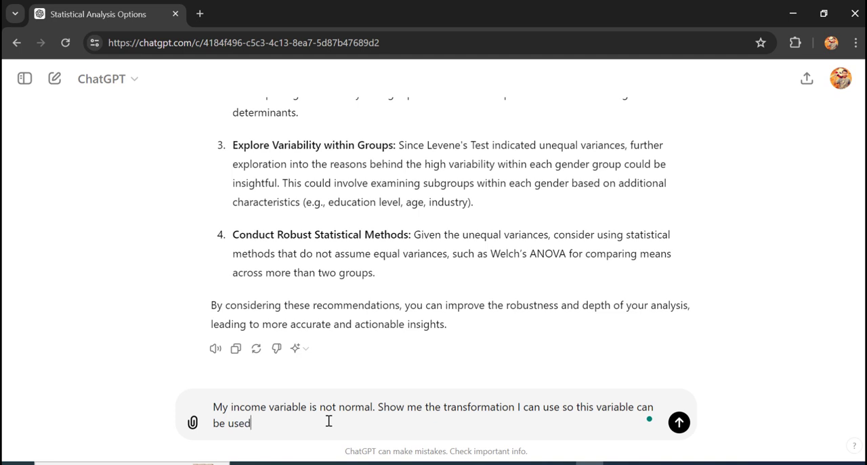
type(" in normal distribution!")
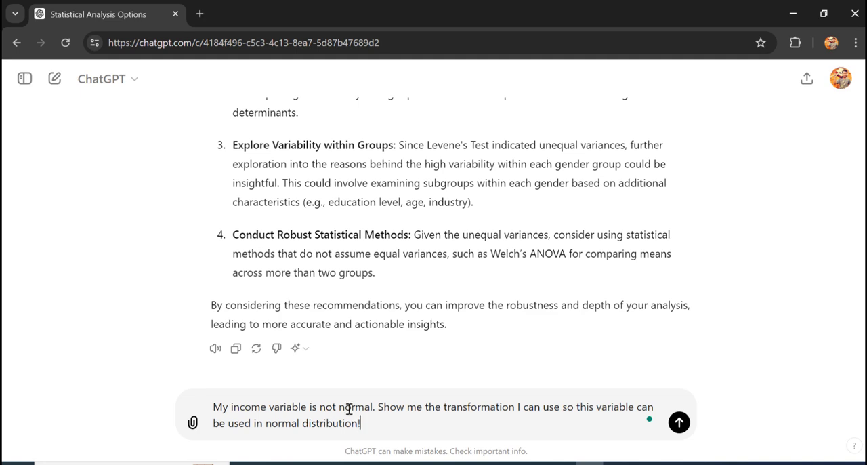
left_click(679, 423)
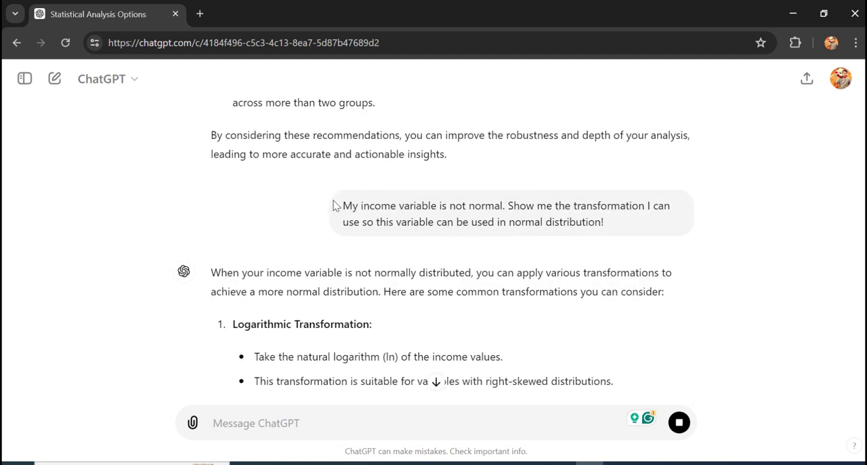
Step: Read ChatGPT's suggested transformations for the income variable and the advice on applying them, then return to the logarithmic option
scroll(198, 274, "down", 1)
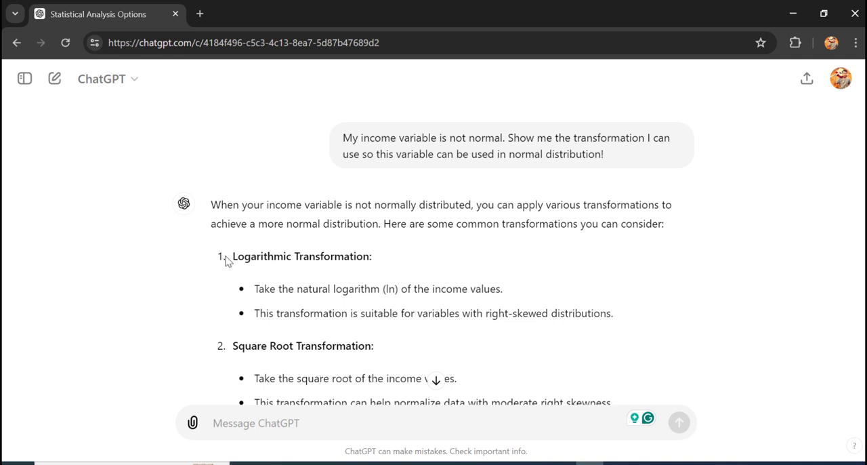
scroll(230, 259, "down", 2)
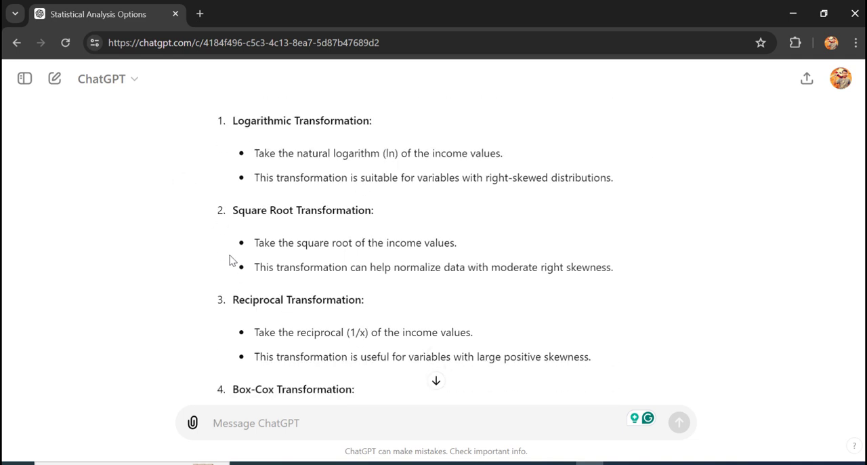
scroll(230, 259, "down", 2)
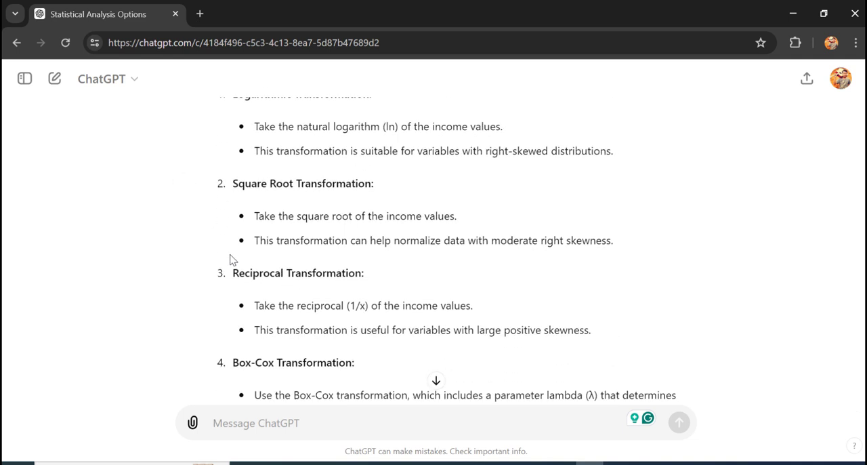
scroll(233, 255, "down", 1)
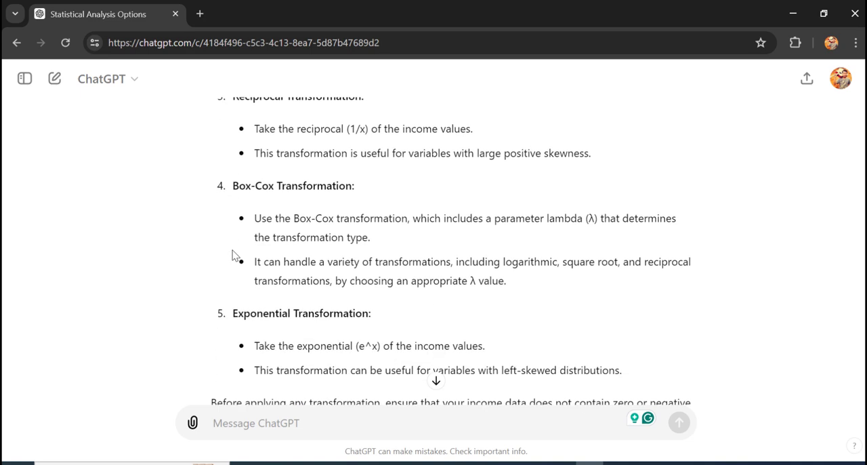
scroll(232, 253, "down", 4)
scroll(233, 251, "up", 6)
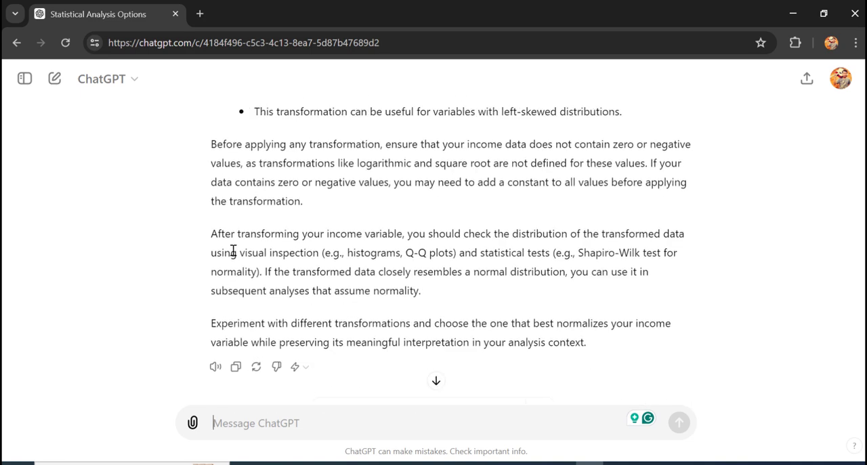
scroll(233, 251, "up", 3)
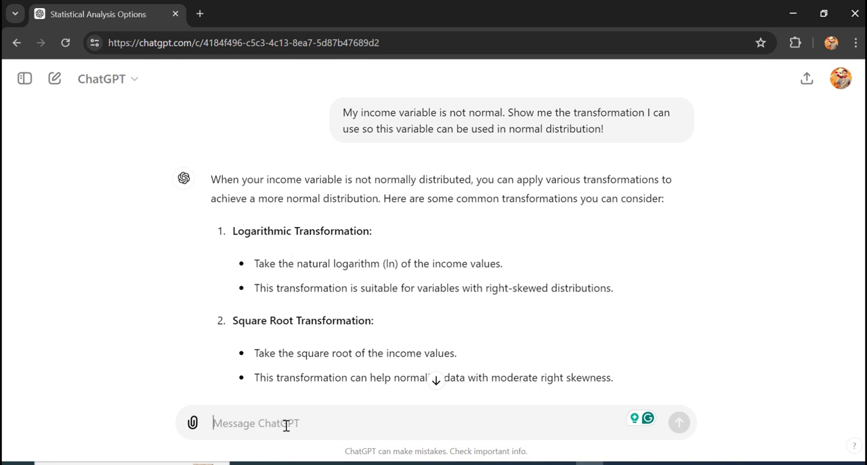
Step: Send the prompt "Show me step by step how to perform Logarithmic Transformation in SPSS", copying the transformation's name from the reply's first list heading
type("Show me s")
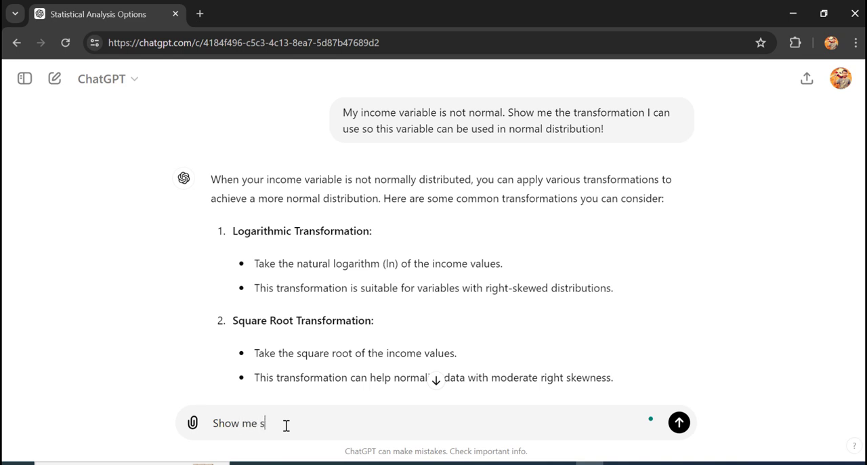
type("tep by step how to perform")
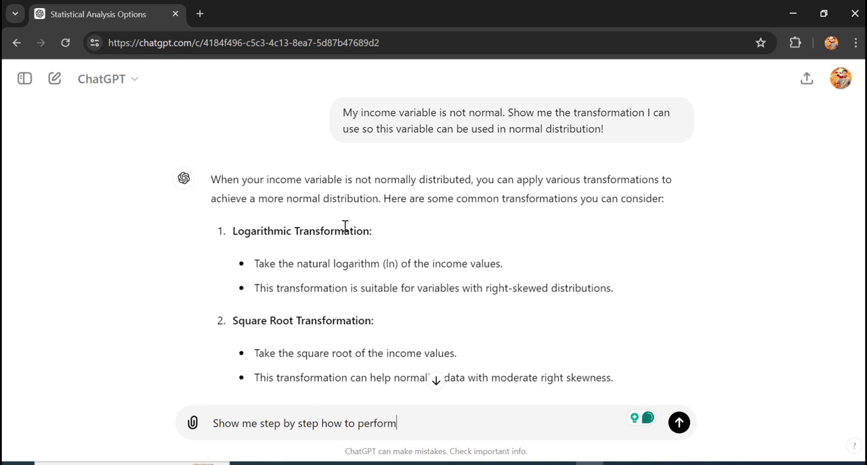
left_click_drag(370, 230, 231, 231)
key("ctrl+c")
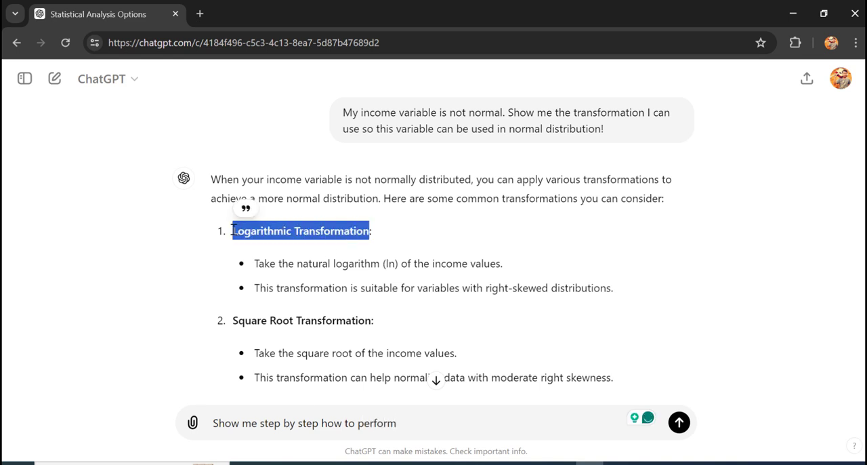
left_click(421, 419)
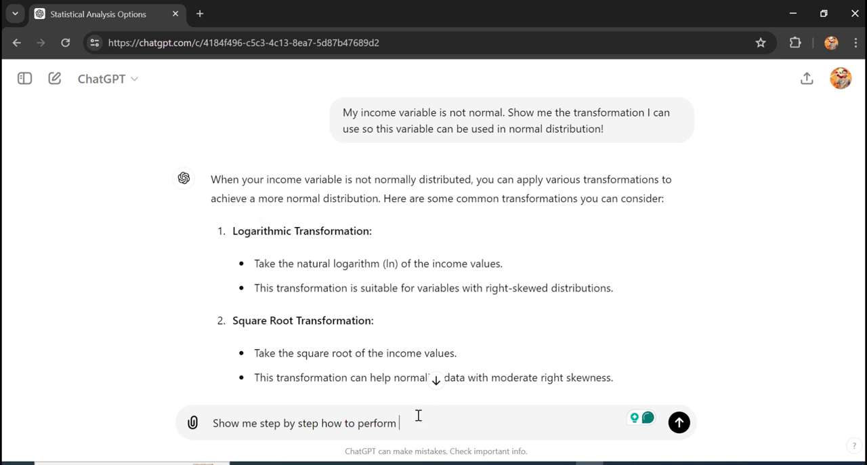
key("ctrl+v")
type("in SPSS")
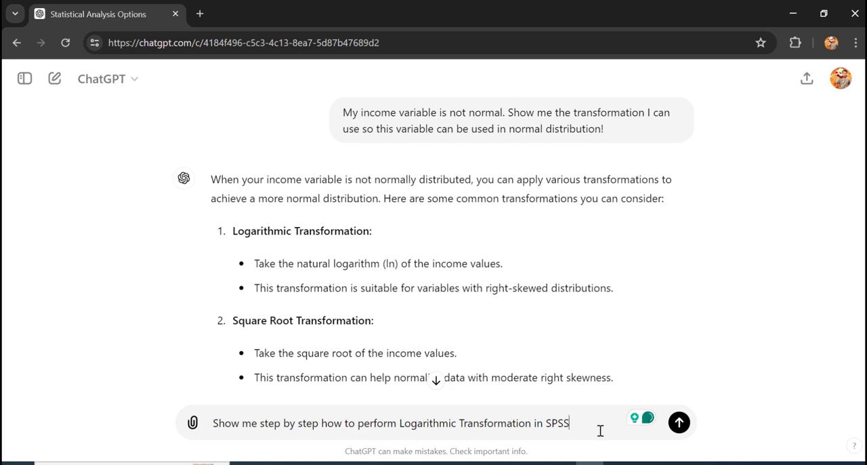
left_click(679, 422)
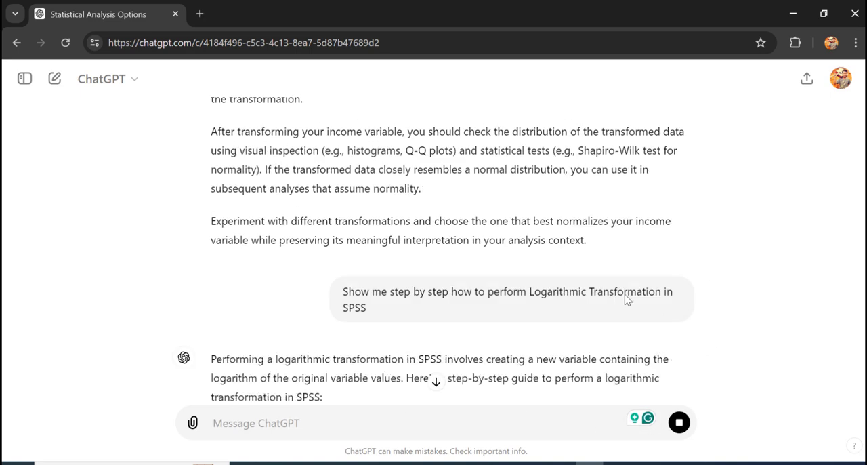
Step: Read ChatGPT's step-by-step guide to the logarithmic transformation, from computing the variable through to the closing notes
scroll(515, 269, "down", 5)
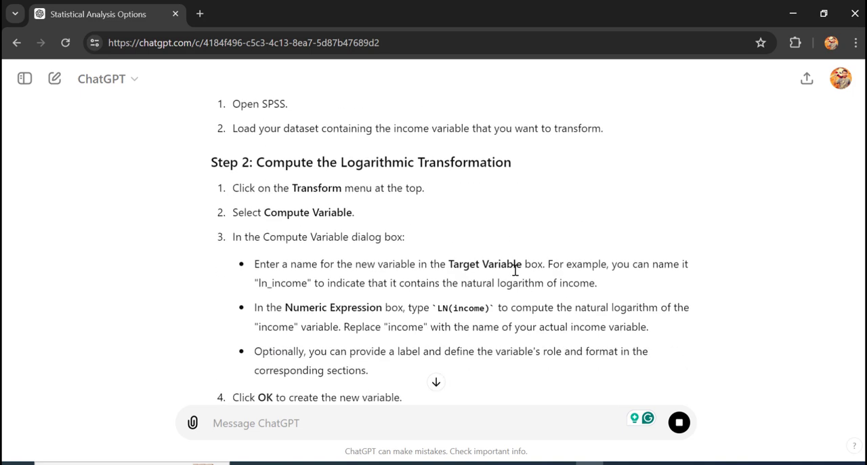
scroll(512, 271, "down", 3)
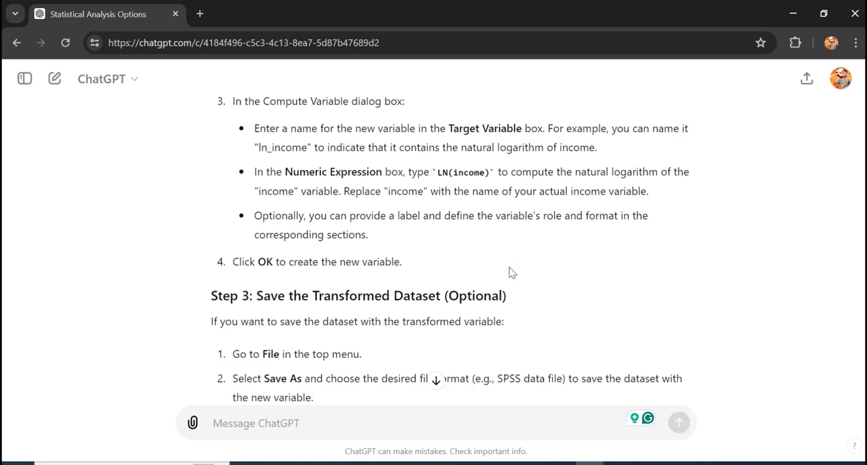
scroll(511, 271, "down", 2)
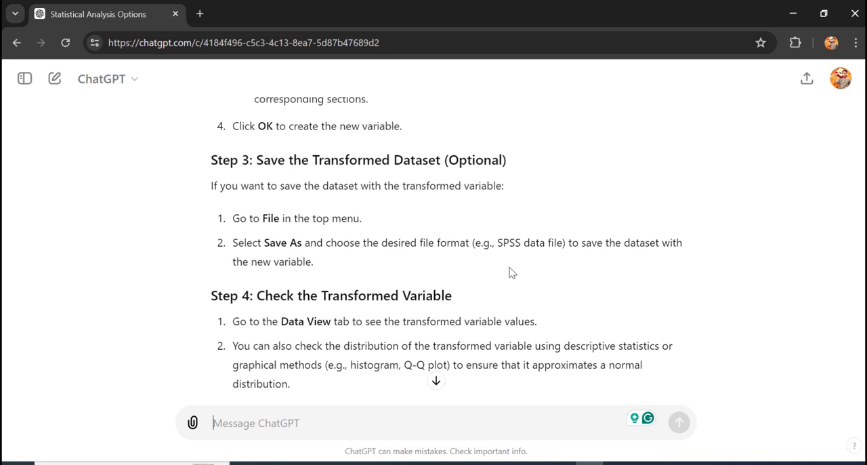
scroll(512, 273, "up", 3)
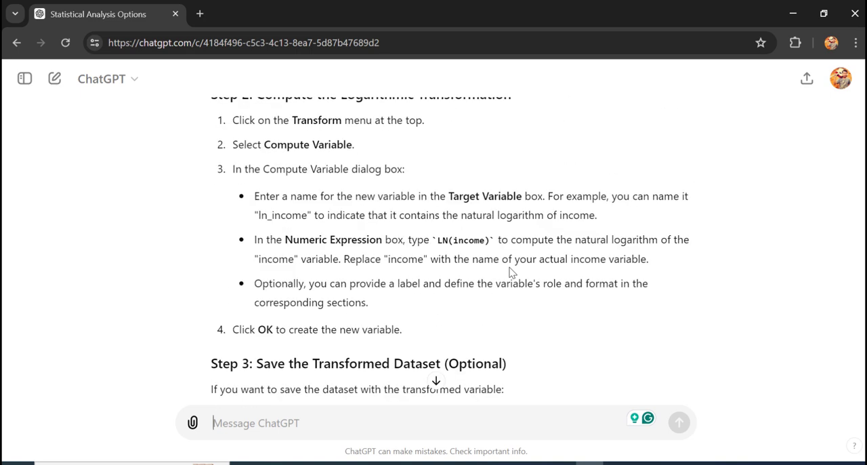
scroll(512, 272, "down", 5)
scroll(512, 271, "down", 2)
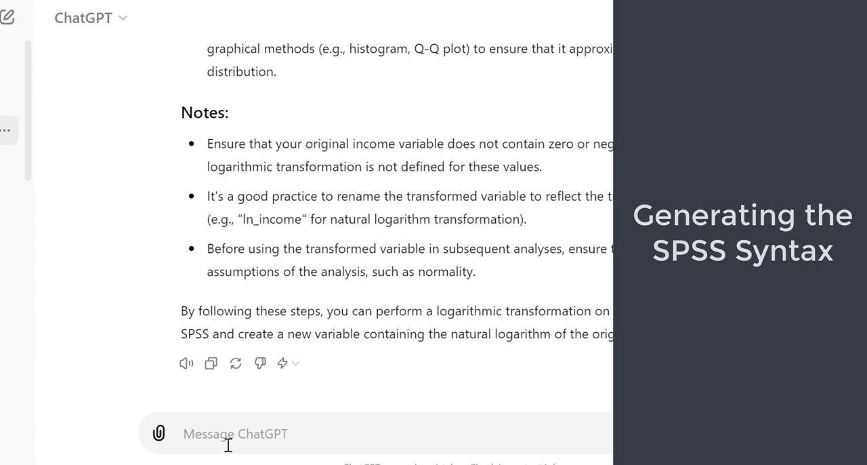
Step: Find the Predictive Modeling suggestions under Regression Analysis in ChatGPT's earlier list of analyses
scroll(522, 214, "up", 15)
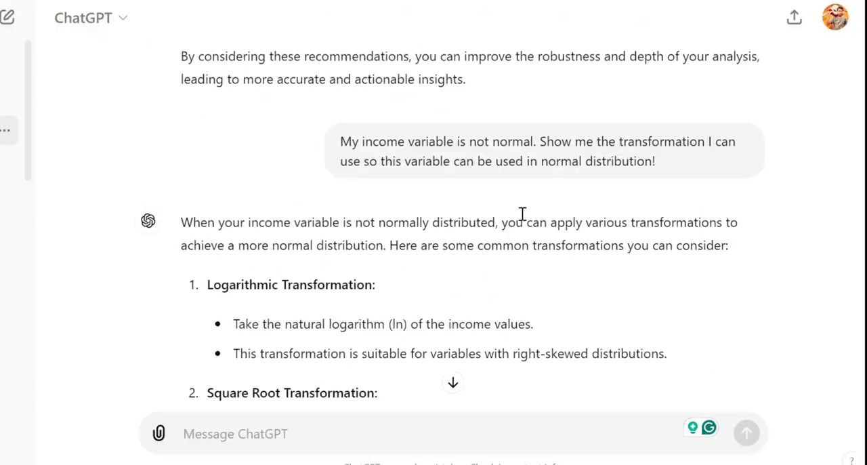
scroll(522, 214, "up", 15)
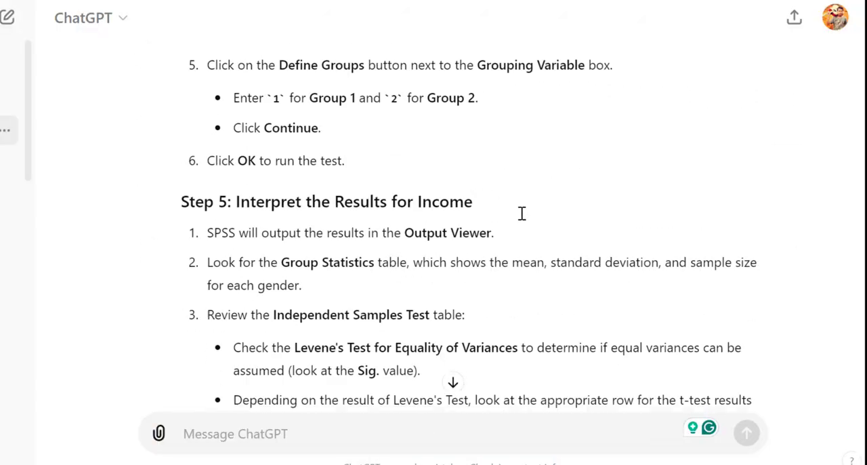
scroll(522, 214, "up", 15)
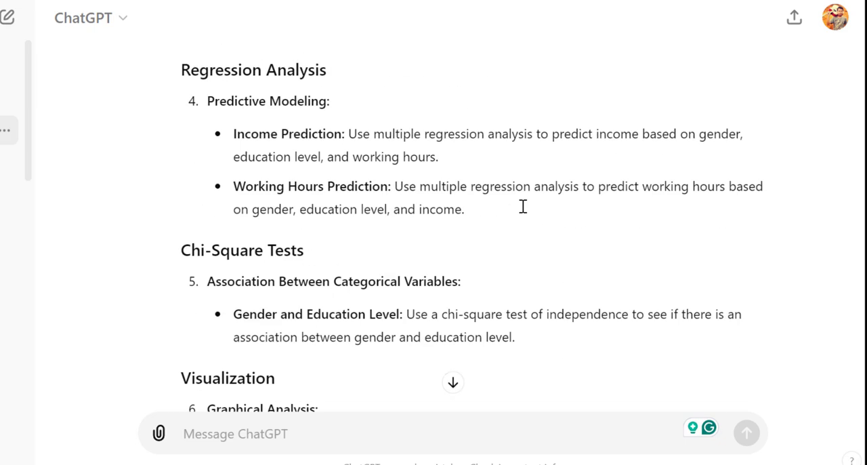
scroll(522, 215, "down", 10)
scroll(373, 196, "up", 3)
left_click_drag(209, 106, 232, 105)
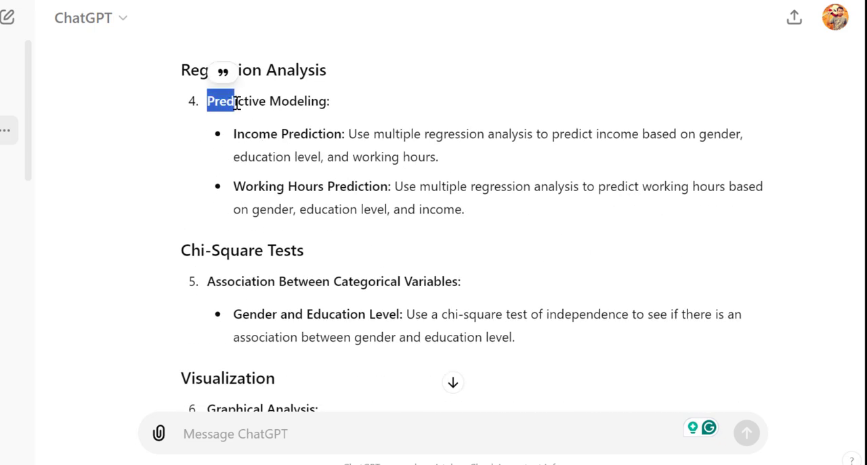
left_click(223, 106)
Step: Begin a new ChatGPT prompt with the words "Show me the syntax how to perform the"
left_click(255, 432)
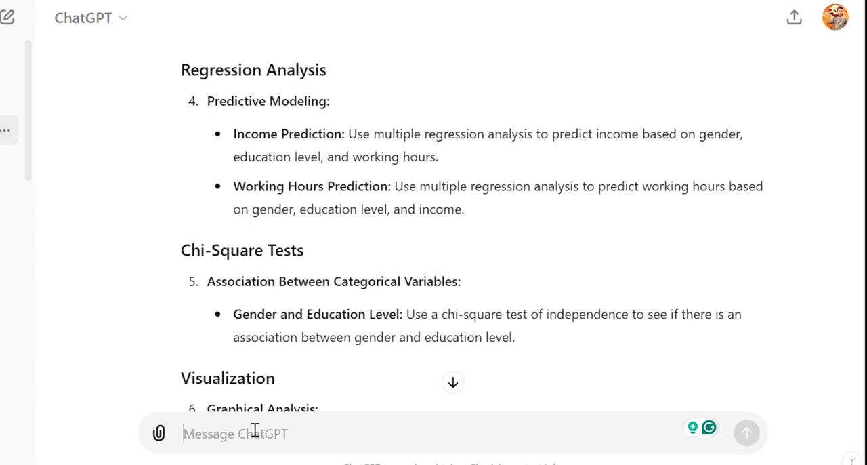
type("Show me the ")
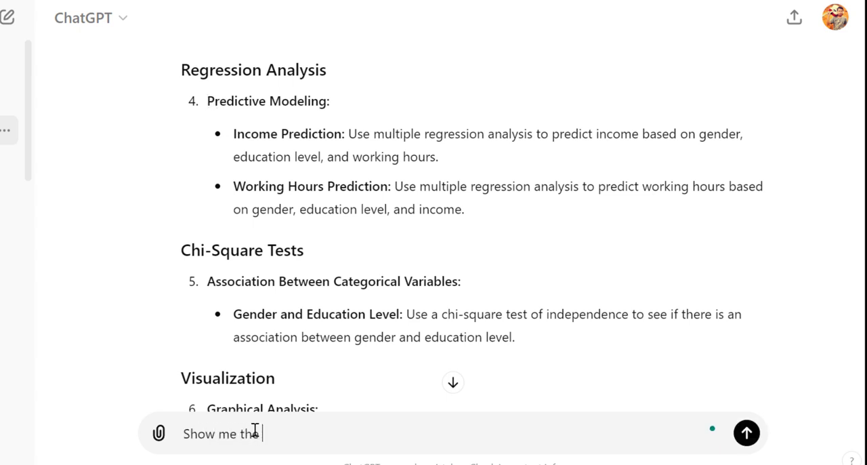
type("synta")
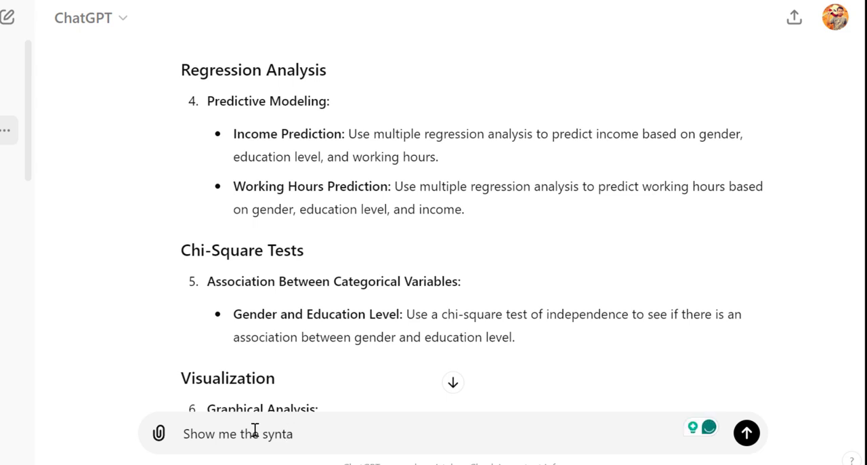
type("x ho")
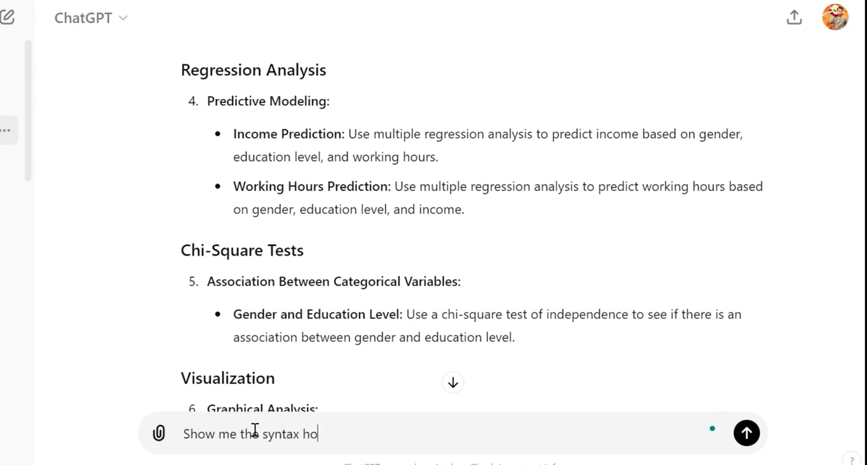
type("w to perform the")
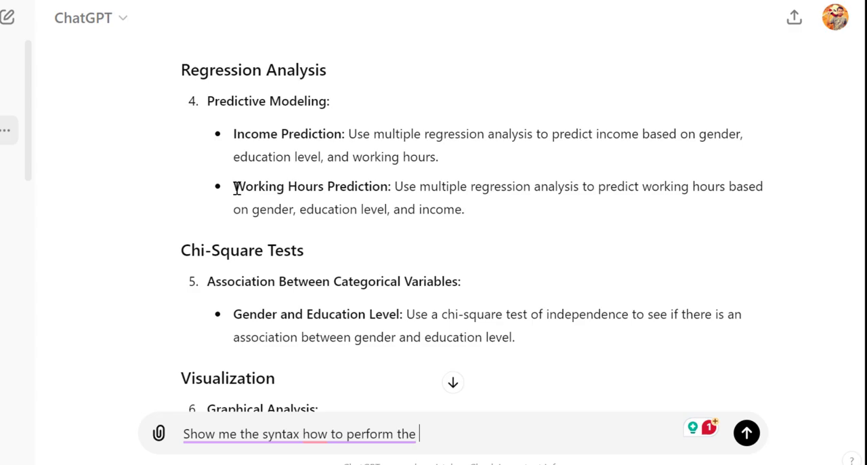
Step: Append the Working Hours Prediction suggestion, copied as plain text from the Predictive Modeling list, to the prompt and end it with "in SPSS"
left_click_drag(234, 188, 472, 213)
key("super+c")
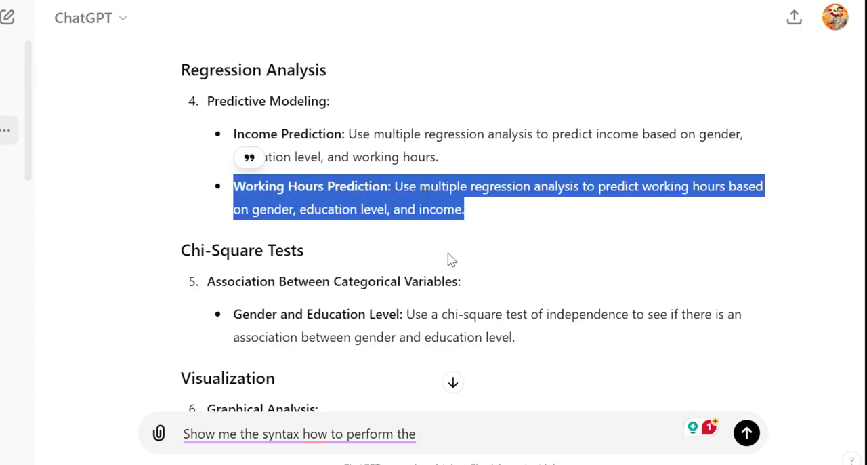
left_click(443, 434)
right_click(442, 433)
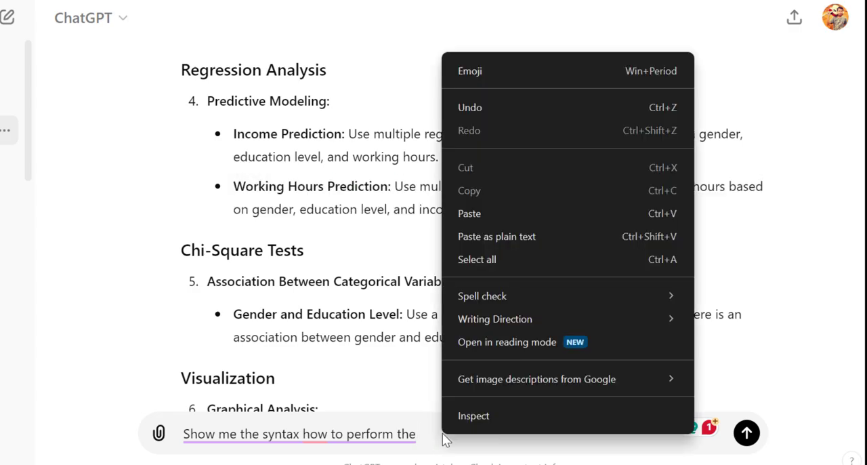
left_click(460, 239)
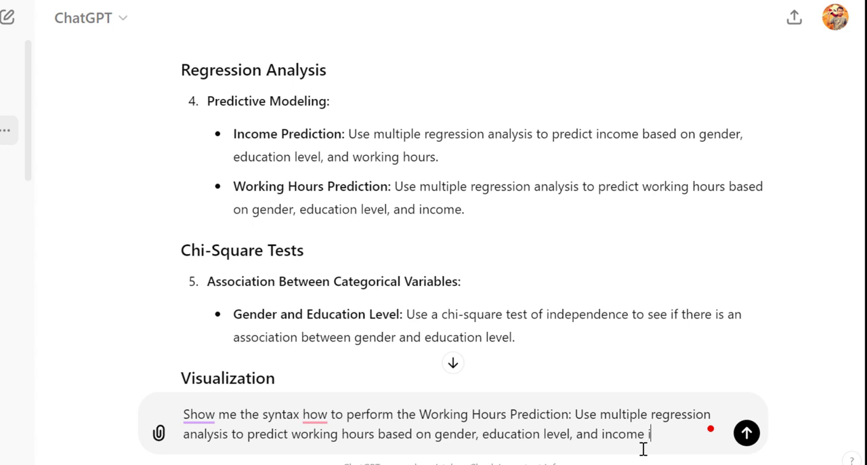
type("n SPSS")
Step: Apply the Grammarly correction "of how" to the prompt and send it to ChatGPT
mouse_move(324, 416)
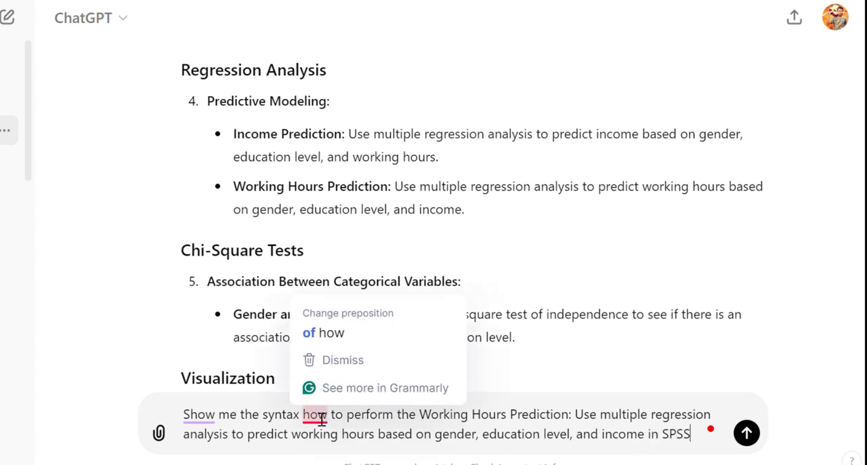
left_click(328, 345)
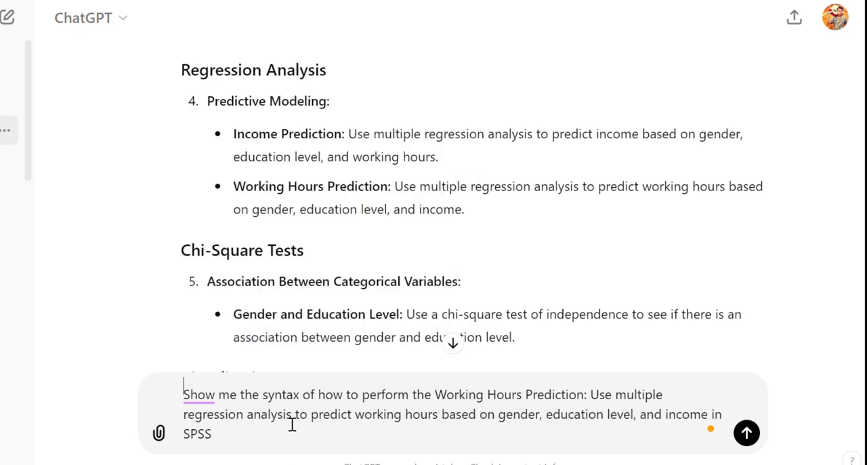
left_click(290, 425)
left_click(745, 432)
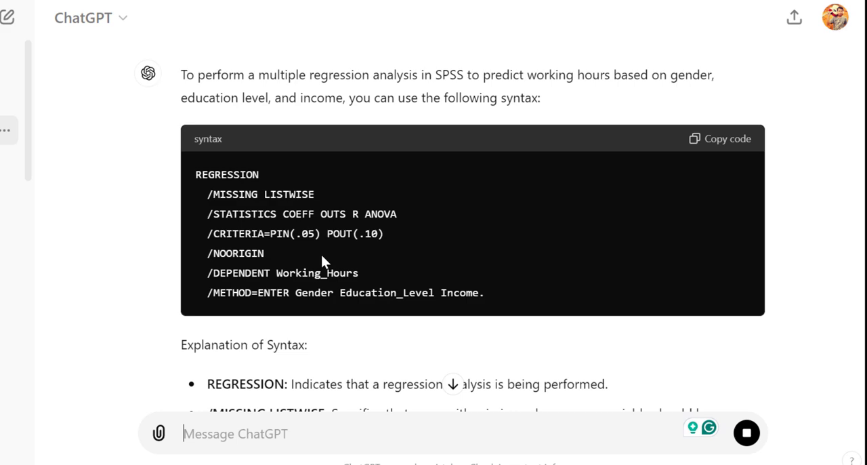
Step: Copy ChatGPT's REGRESSION syntax, switch to the income data.sav window in SPSS, and paste the code into a new syntax file
left_click(729, 141)
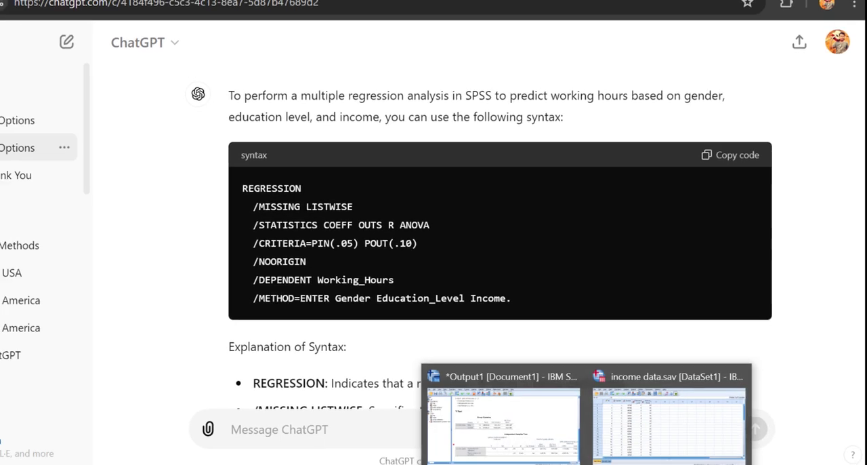
left_click(686, 416)
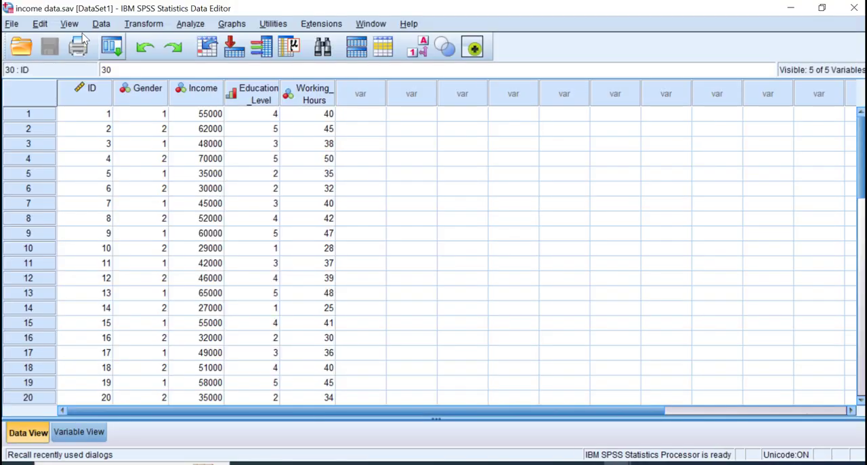
left_click(11, 23)
mouse_move(29, 41)
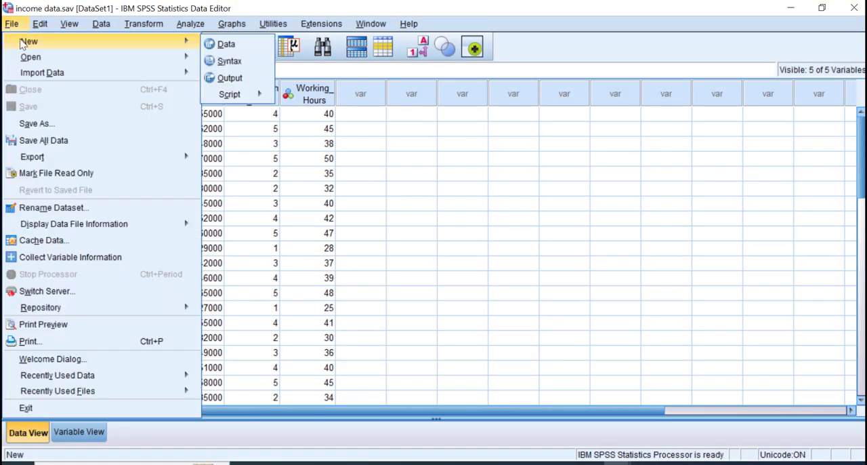
left_click(214, 62)
key("ctrl+v")
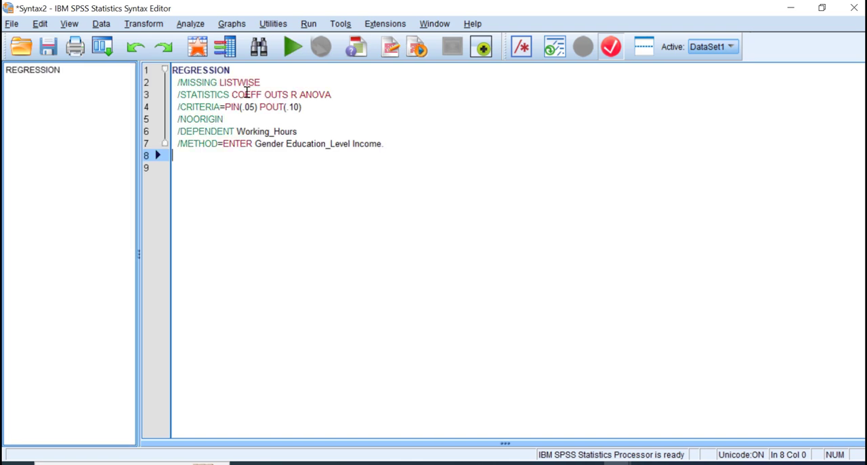
Step: Run the entire pasted REGRESSION syntax and review its output in the Statistics Viewer, from Variables Entered/Removed through to the Coefficients table
left_click_drag(395, 160, 175, 69)
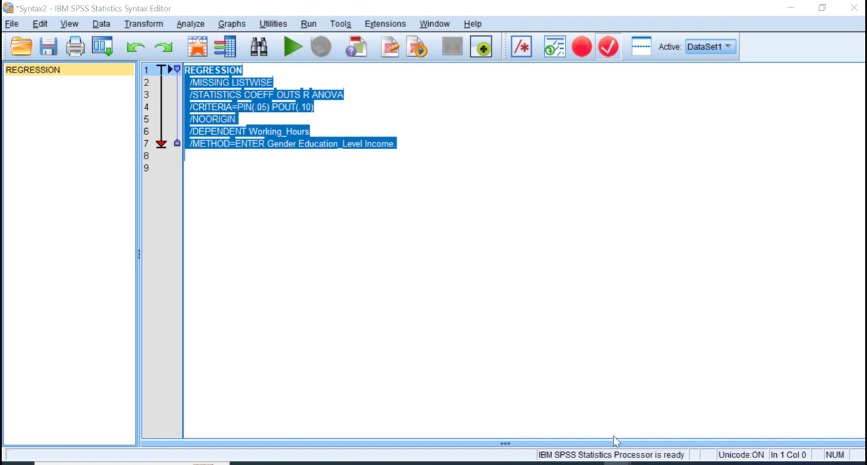
mouse_move(616, 463)
left_click(500, 428)
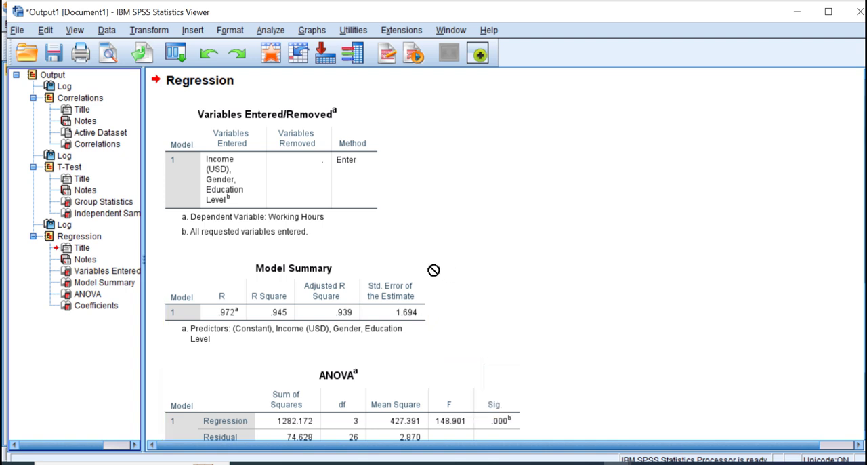
scroll(319, 265, "down", 3)
scroll(318, 264, "up", 3)
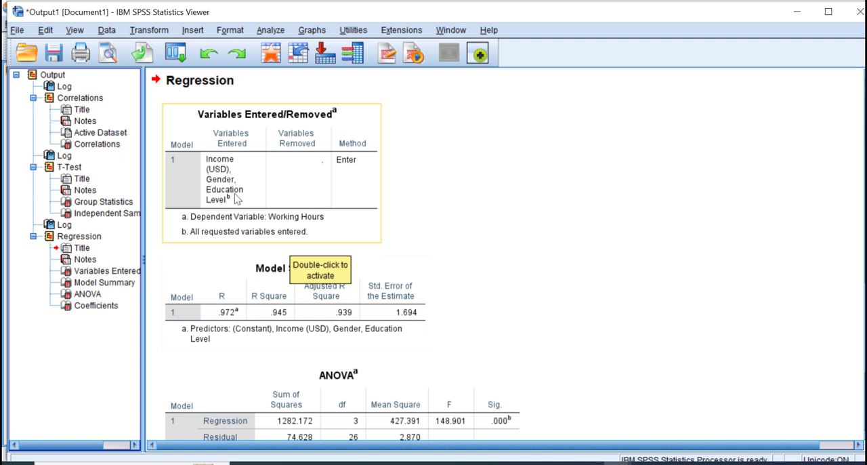
scroll(383, 312, "down", 2)
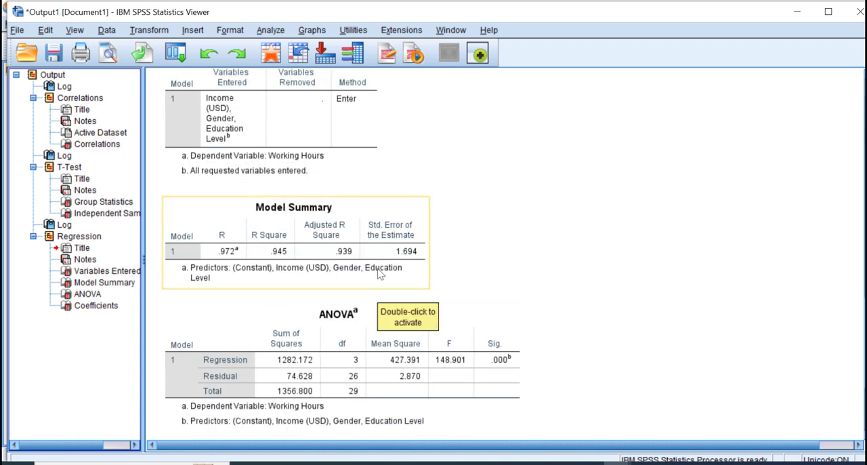
scroll(293, 342, "down", 6)
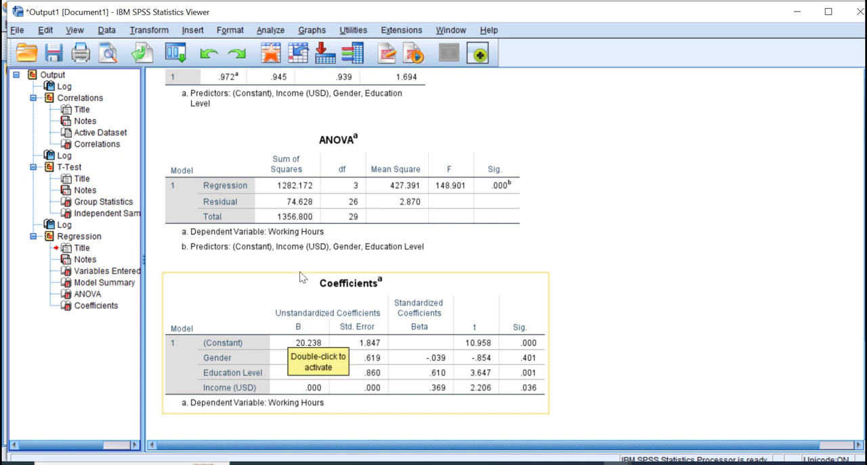